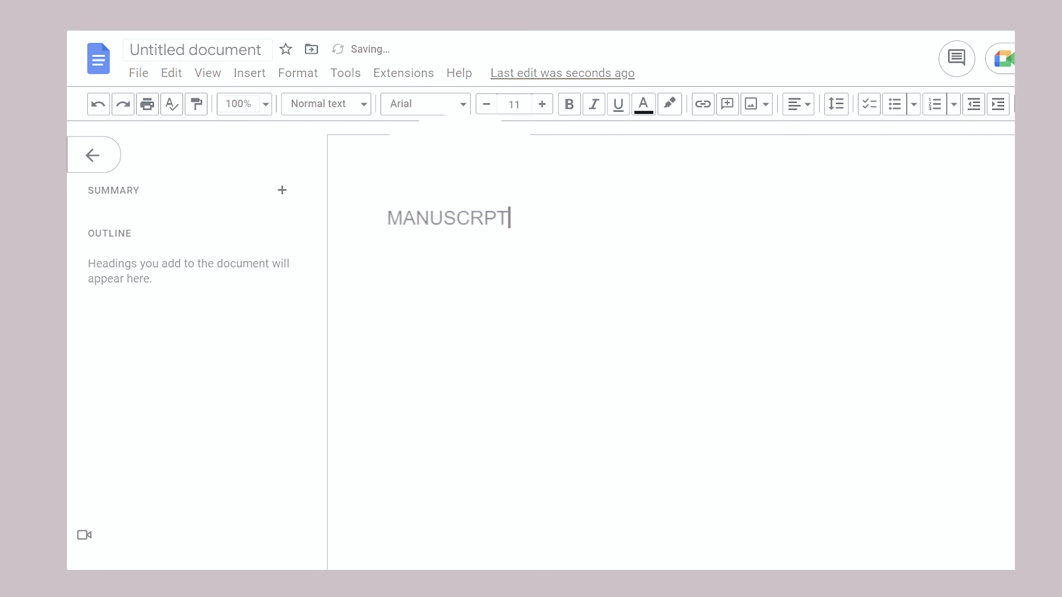
- Correct the misspelled heading to "MANUSCRIPT" and insert an empty line above it
key("Left")
key("Left")
key("Left")
key("Left")
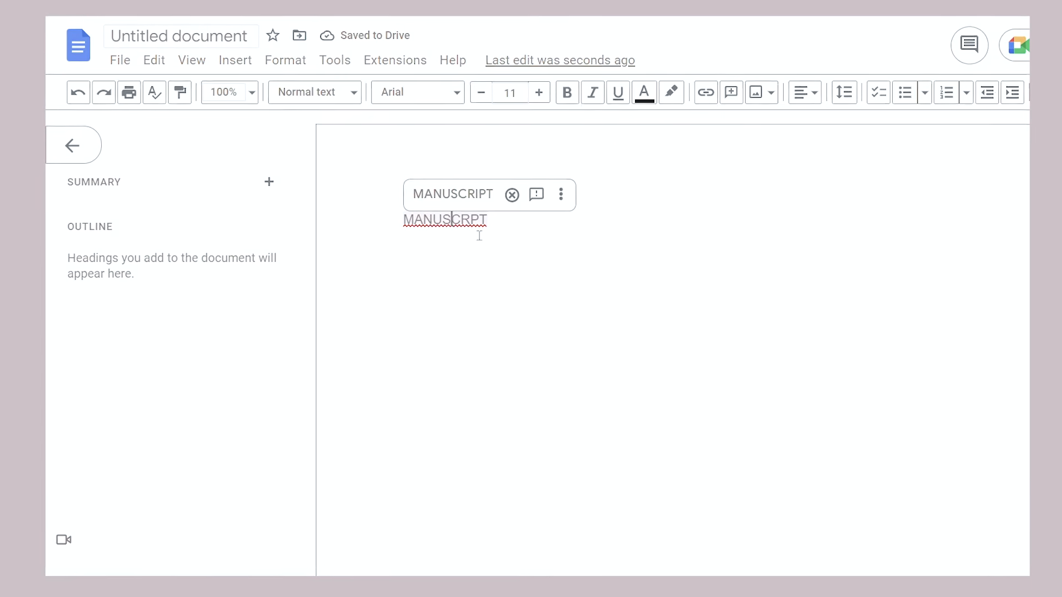
left_click(452, 194)
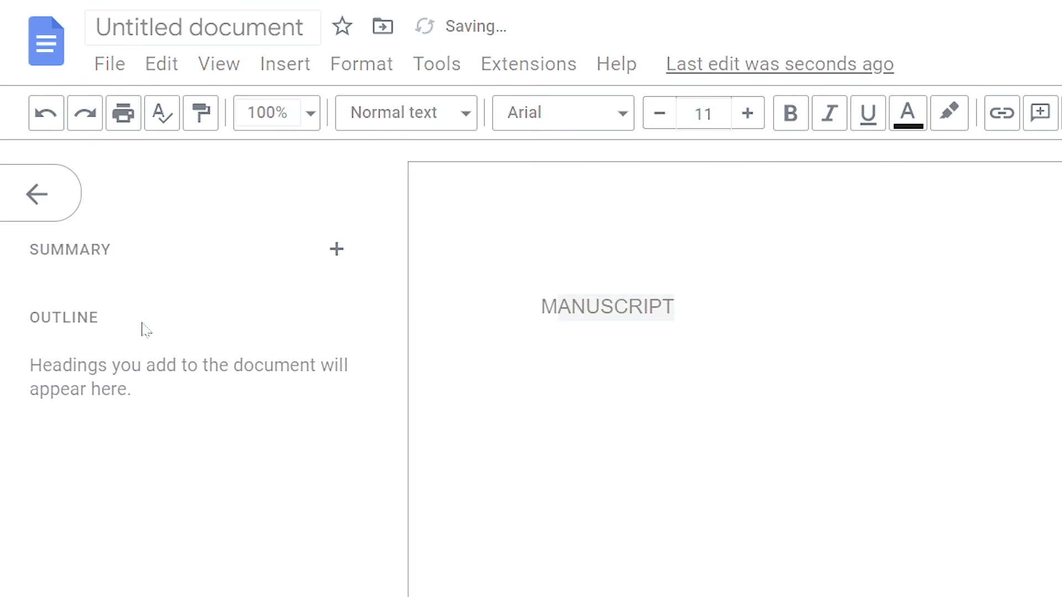
key("Home")
key("Return")
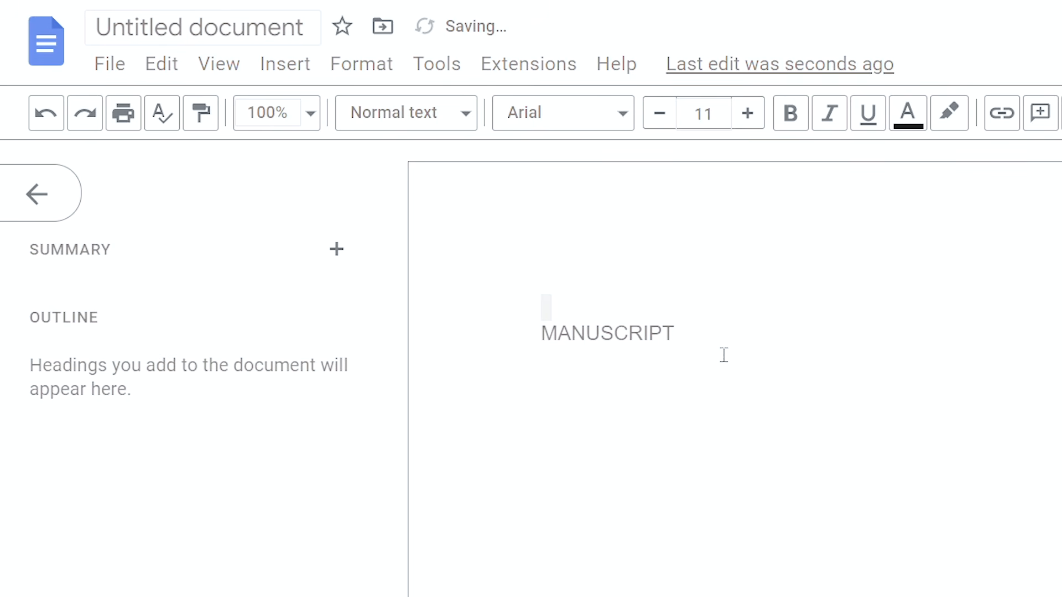
- Set the font of the MANUSCRIPT heading to Lora in its Normal weight
left_click(610, 127)
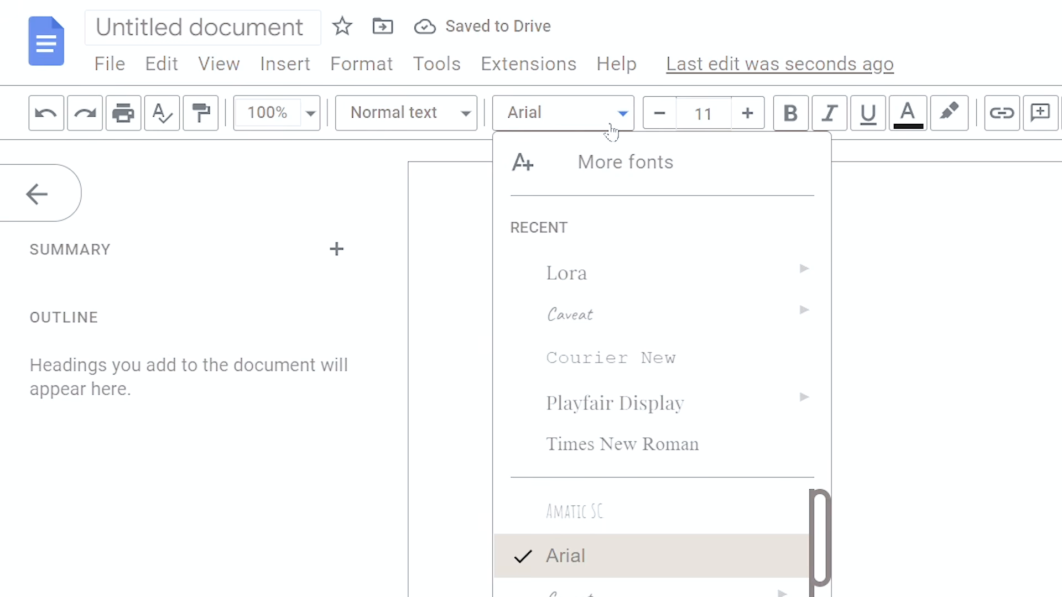
left_click(606, 273)
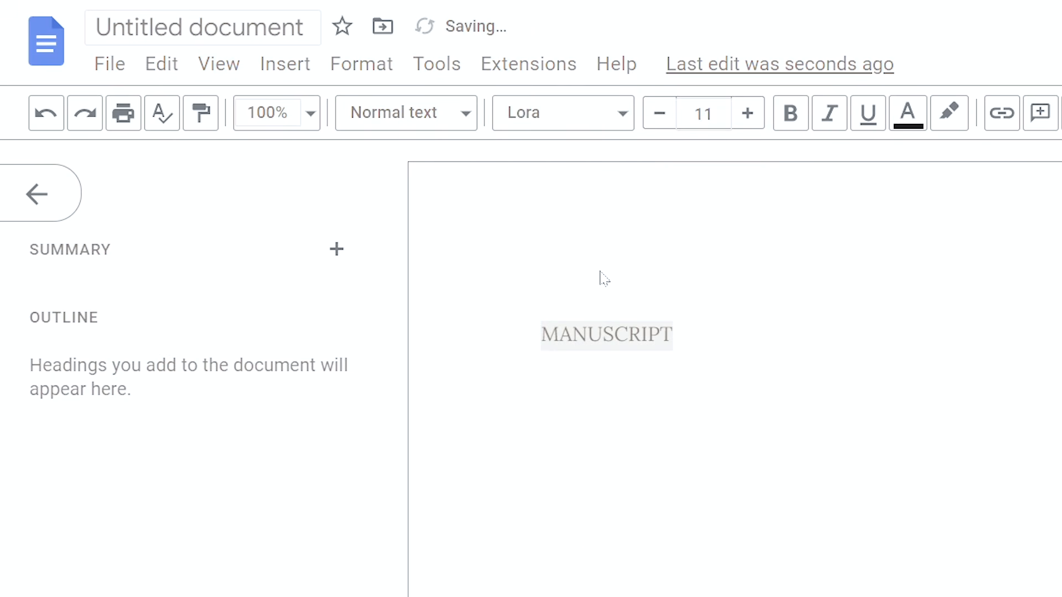
left_click(575, 123)
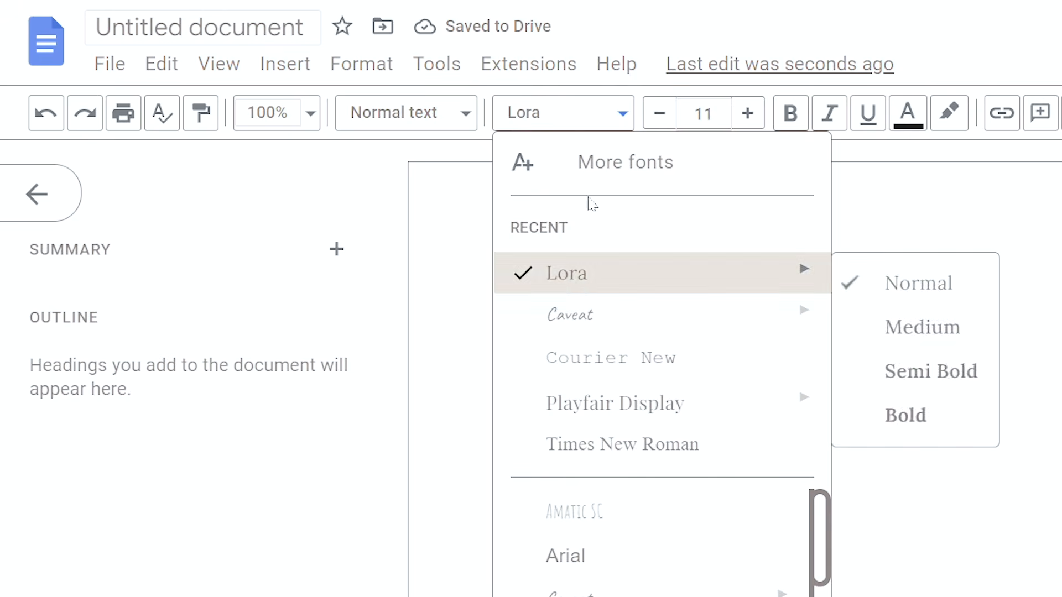
left_click(566, 126)
left_click(569, 127)
mouse_move(652, 287)
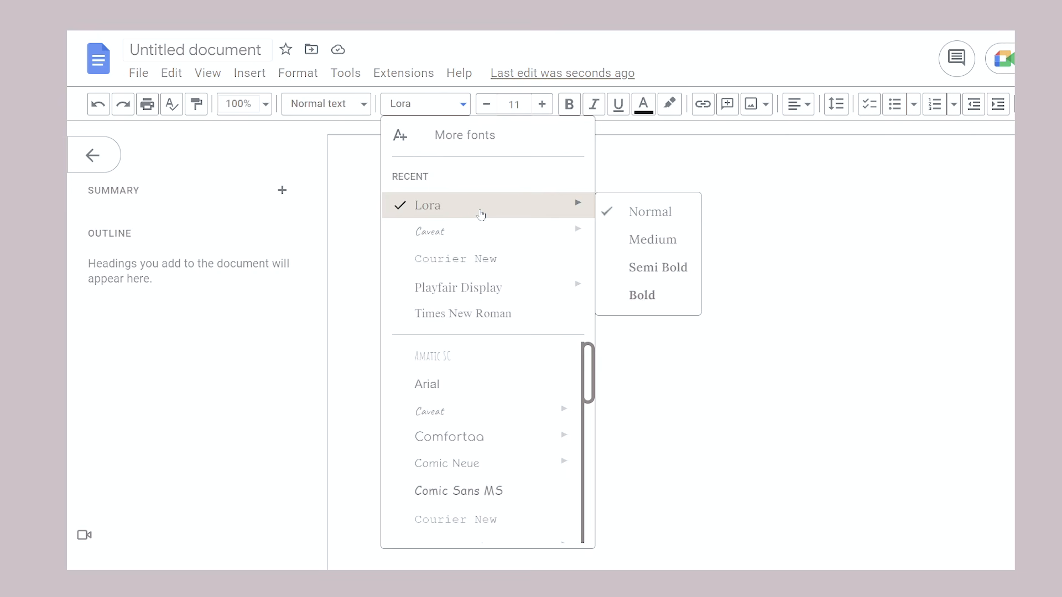
left_click(480, 215)
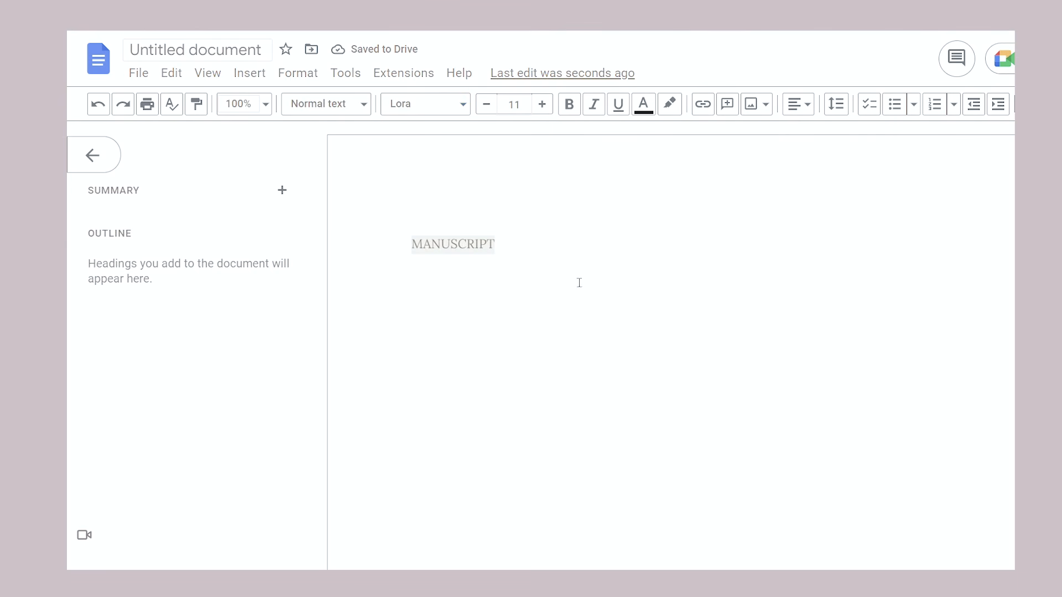
- Make the MANUSCRIPT heading bold and centre it horizontally on the page
left_click(568, 104)
left_click(807, 104)
left_click(750, 137)
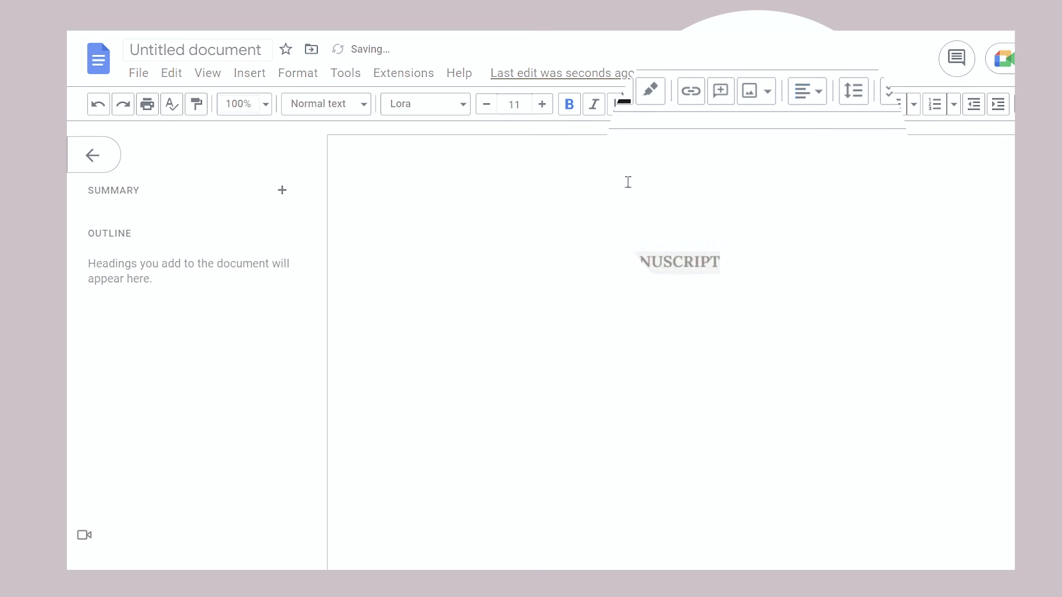
- Push the MANUSCRIPT heading down to about the middle of the first page with blank lines above it
left_click(640, 245)
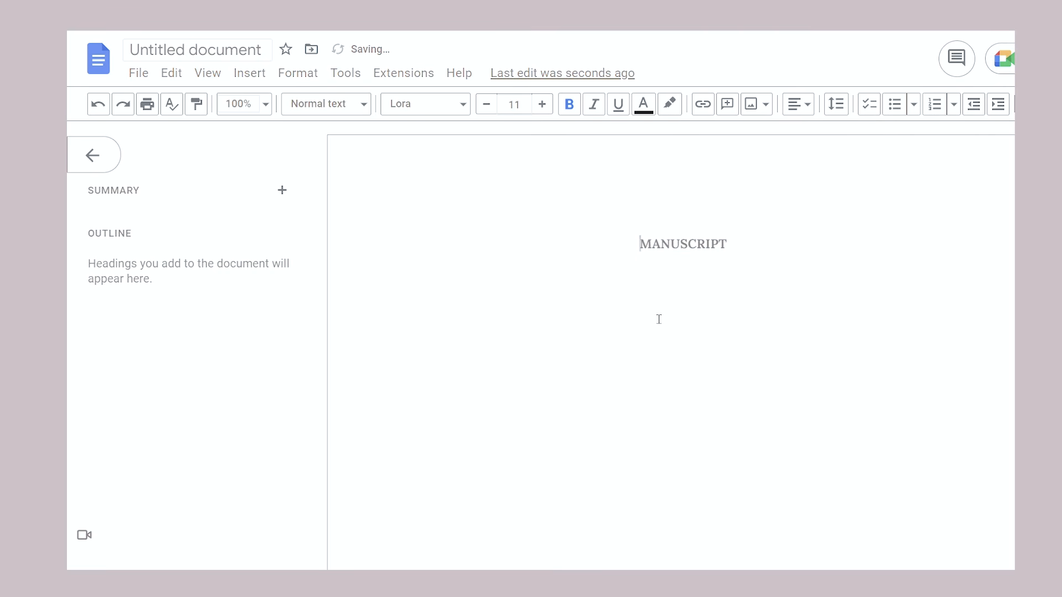
key("Return")
key("Return")
key("Return")
key("Return")
key("Return")
key("Return")
key("Return")
key("Return")
key("Return")
key("Return")
key("Return")
key("Return")
key("Return")
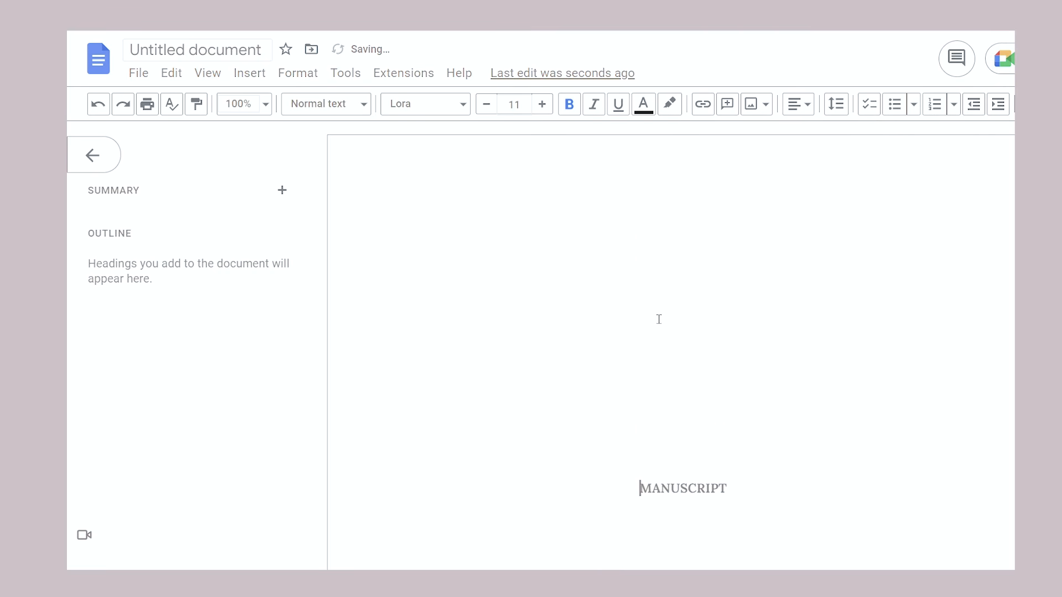
key("BackSpace")
key("BackSpace")
key("BackSpace")
key("BackSpace")
key("BackSpace")
key("BackSpace")
key("BackSpace")
key("BackSpace")
key("BackSpace")
key("BackSpace")
key("Return")
key("Return")
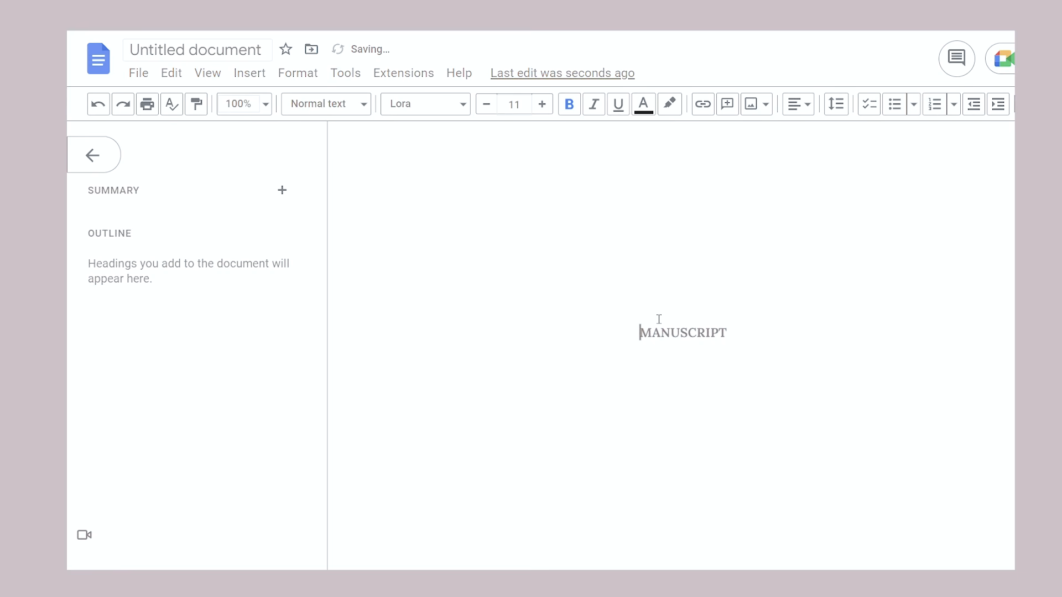
key("ctrl+minus")
key("ctrl+minus")
key("ctrl+minus")
key("Return")
key("Return")
key("Return")
- Add the line "Book Title" directly below the MANUSCRIPT heading
left_click(661, 266)
key("Return")
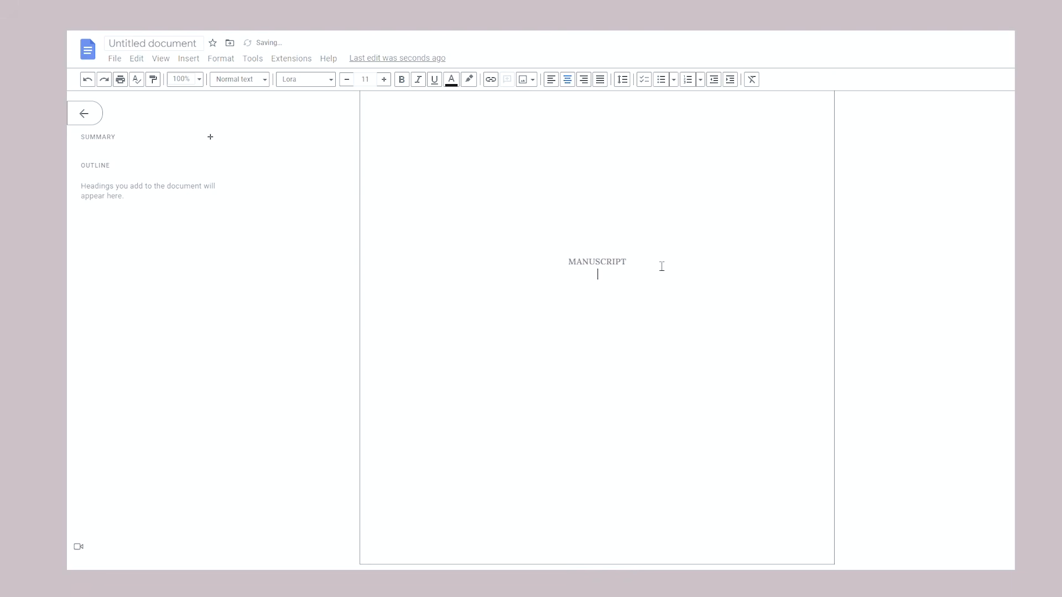
type("Book Title")
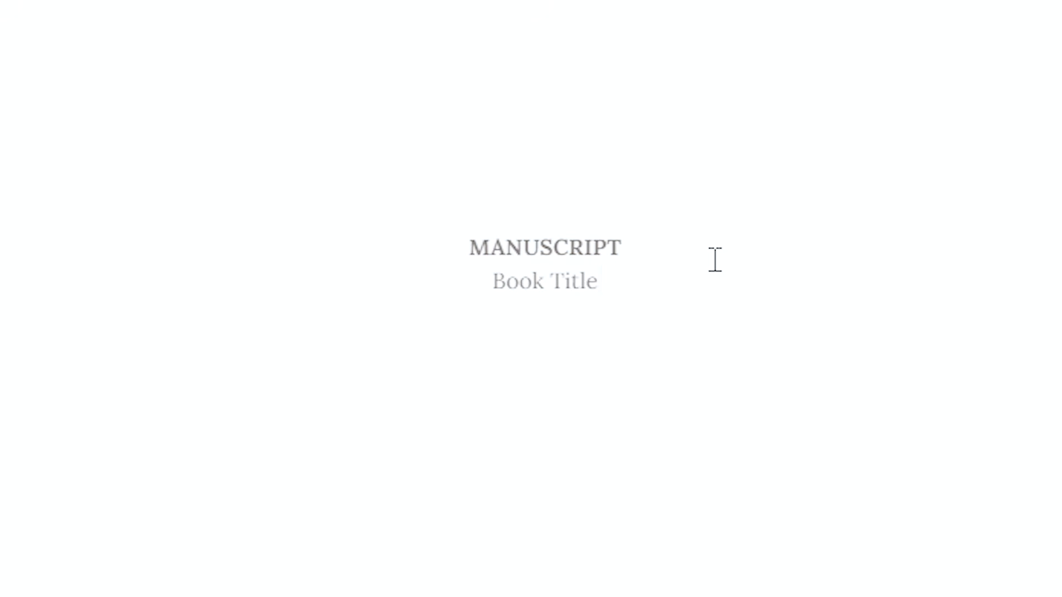
- Replace the "Book Title" line under the MANUSCRIPT heading with "p.project"
left_click_drag(610, 301, 471, 316)
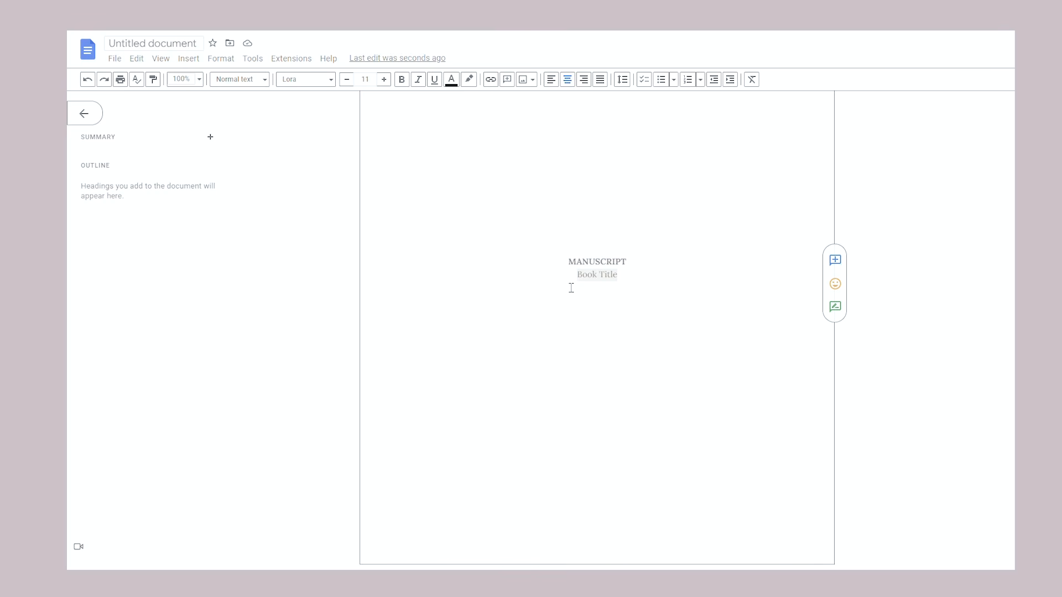
type("p.projects")
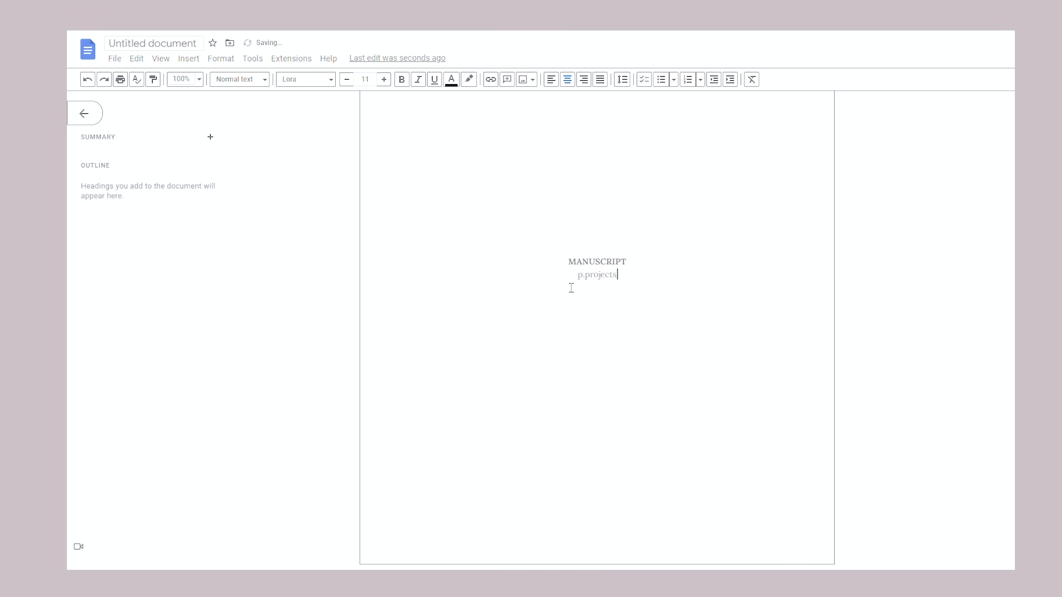
key("BackSpace")
left_click(659, 269)
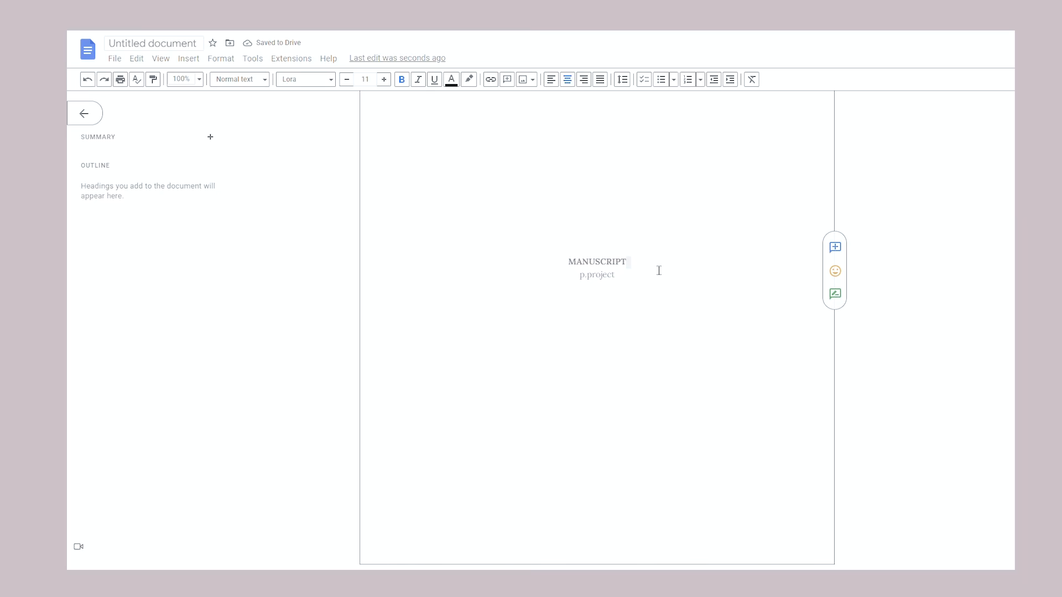
key("Return")
key("BackSpace")
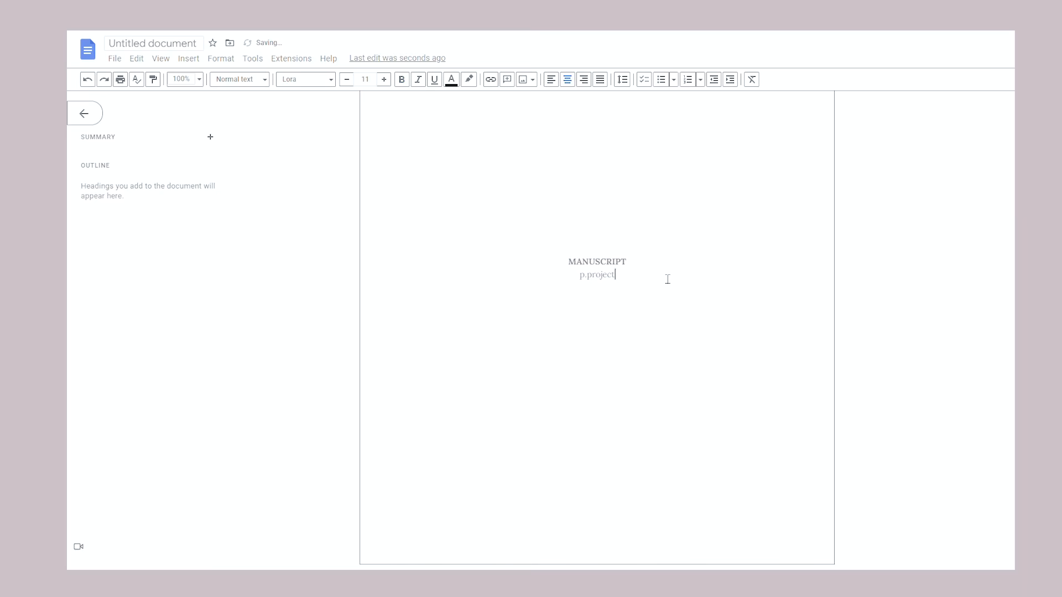
- Insert a page break after the project name and enter "Chapter 1" on the new page
key("Return")
key("ctrl+Return")
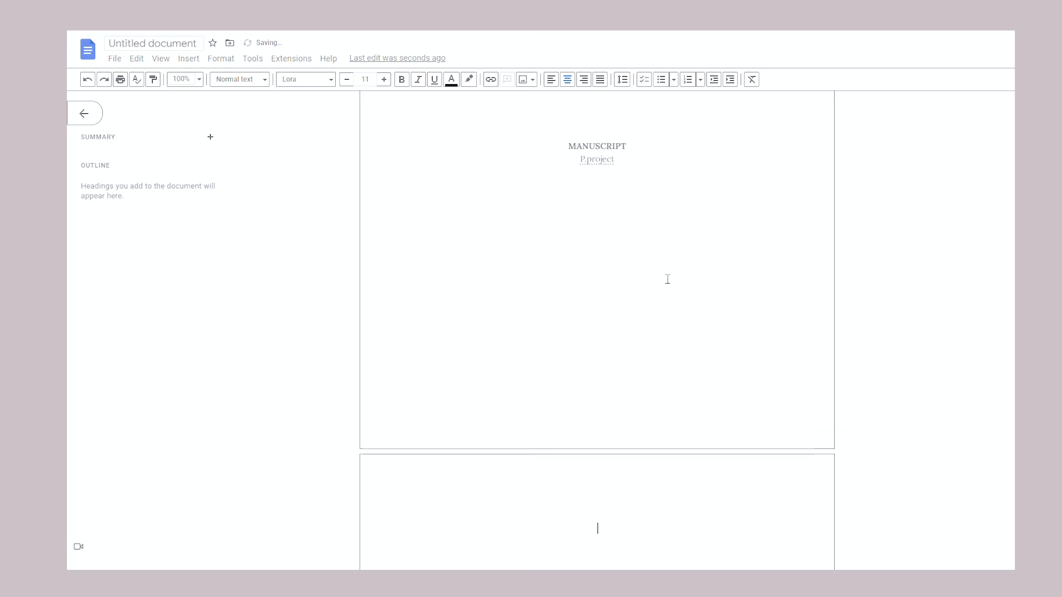
type("Chapter 1")
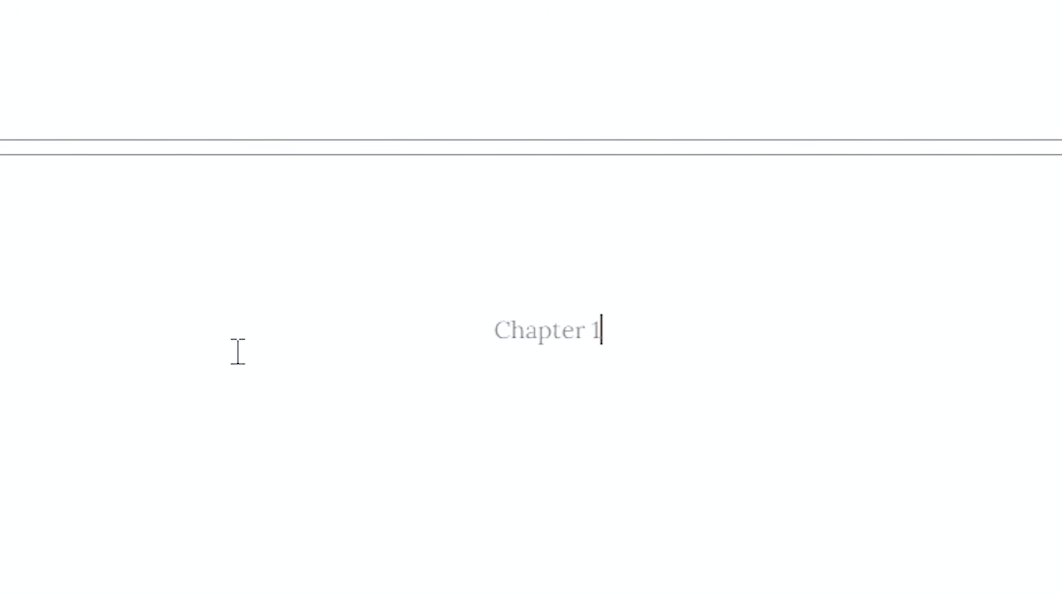
- Apply the Title paragraph style to the "Chapter 1" line on the second page
left_click_drag(746, 566, 466, 526)
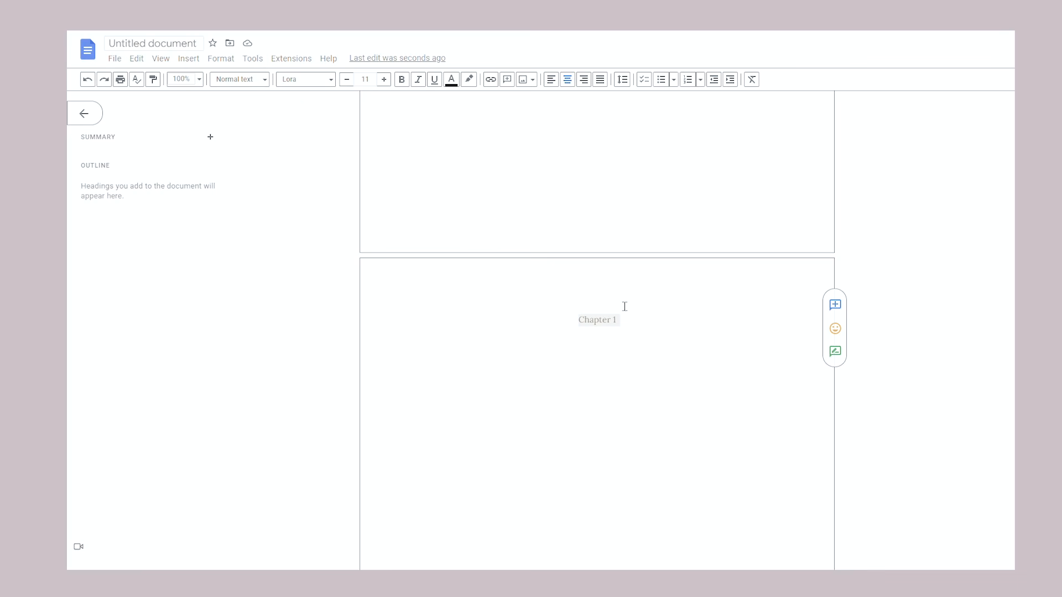
key("ctrl+plus")
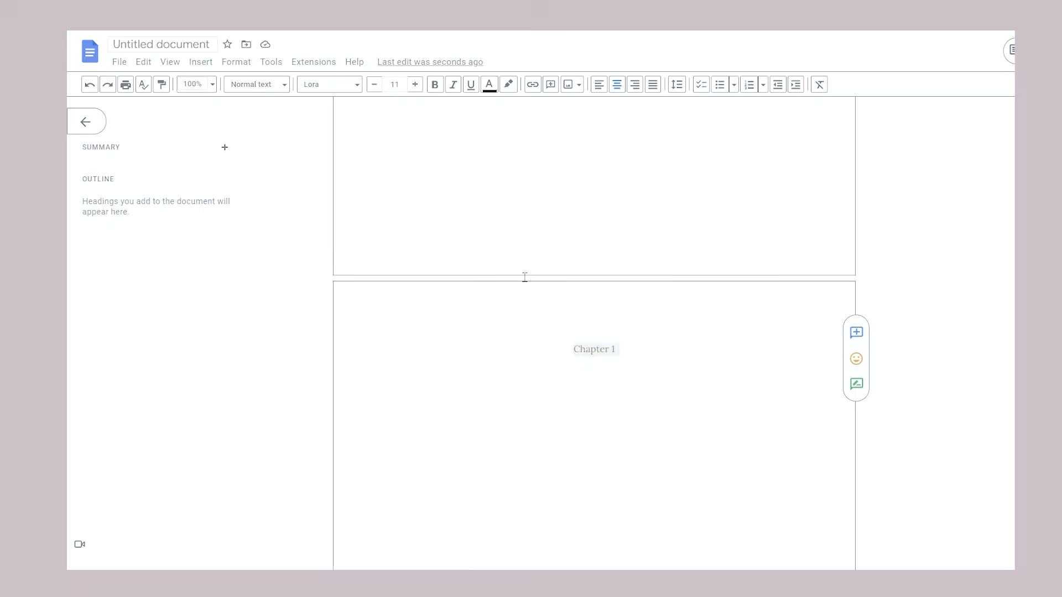
key("ctrl+plus")
key("ctrl+plus")
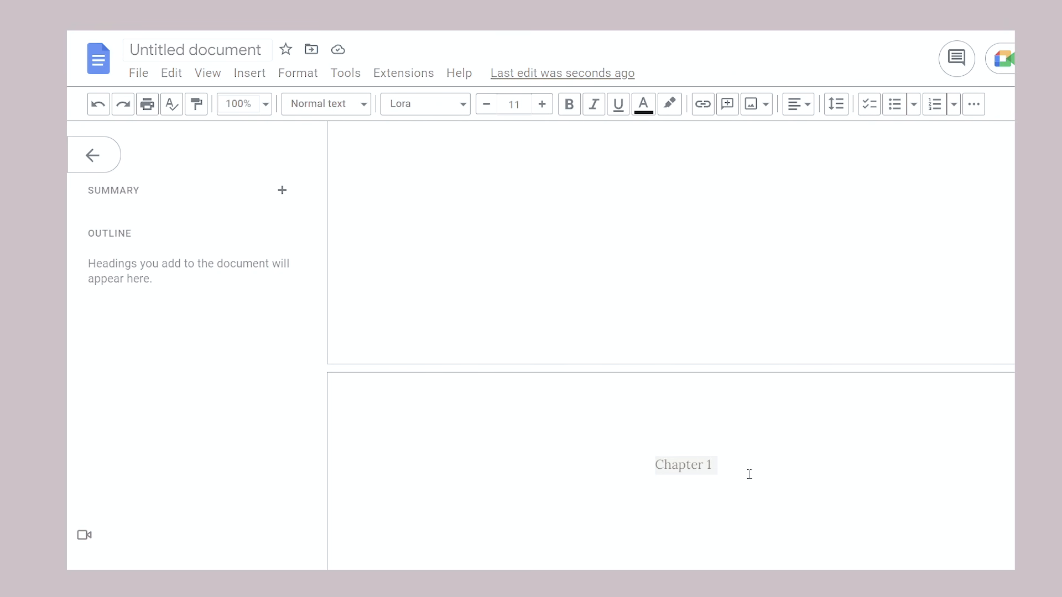
scroll(671, 346, "down", 3)
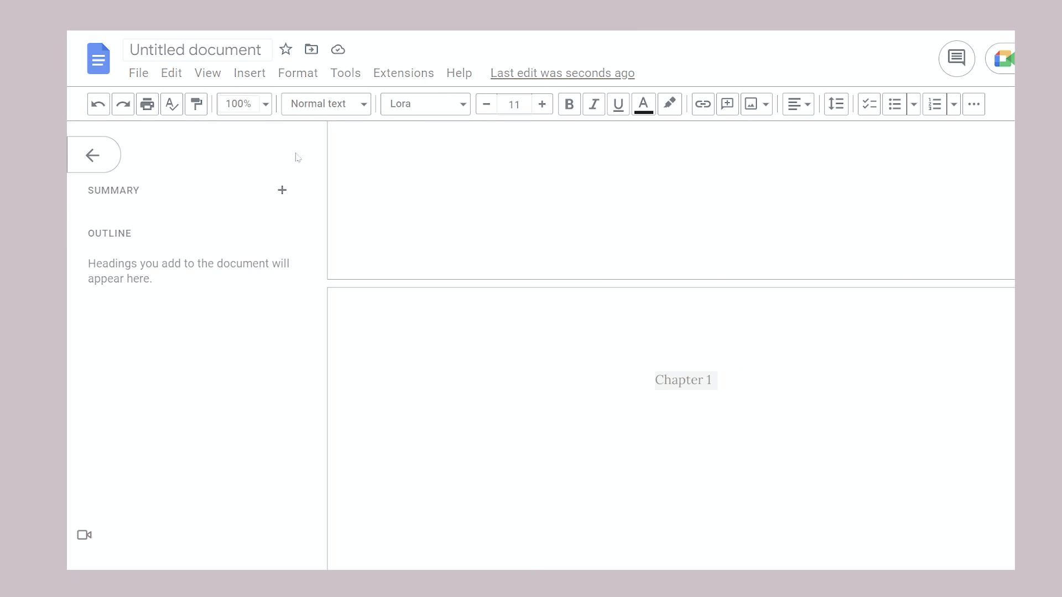
left_click(356, 109)
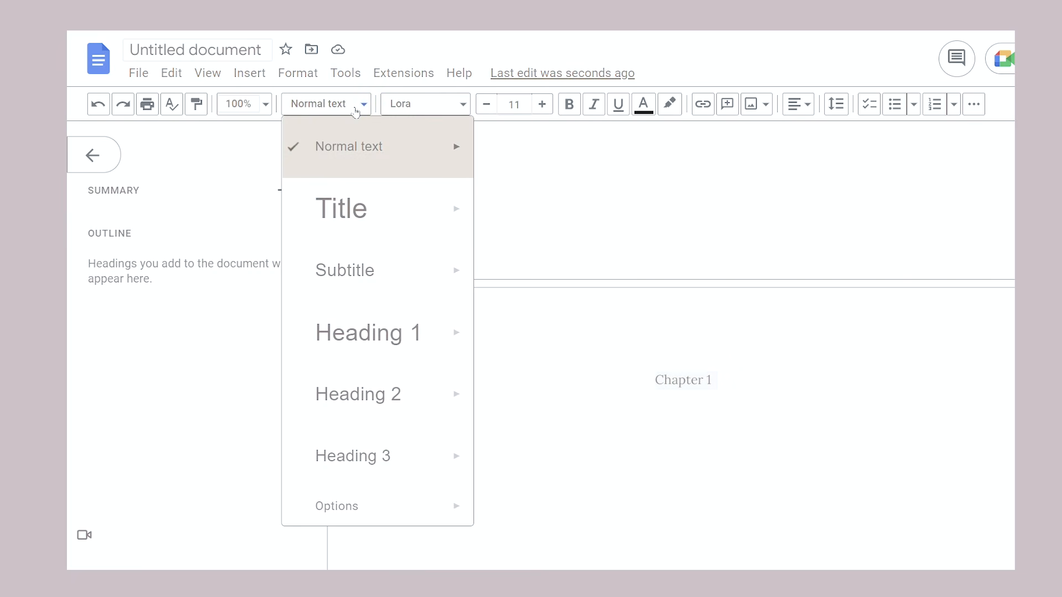
mouse_move(367, 217)
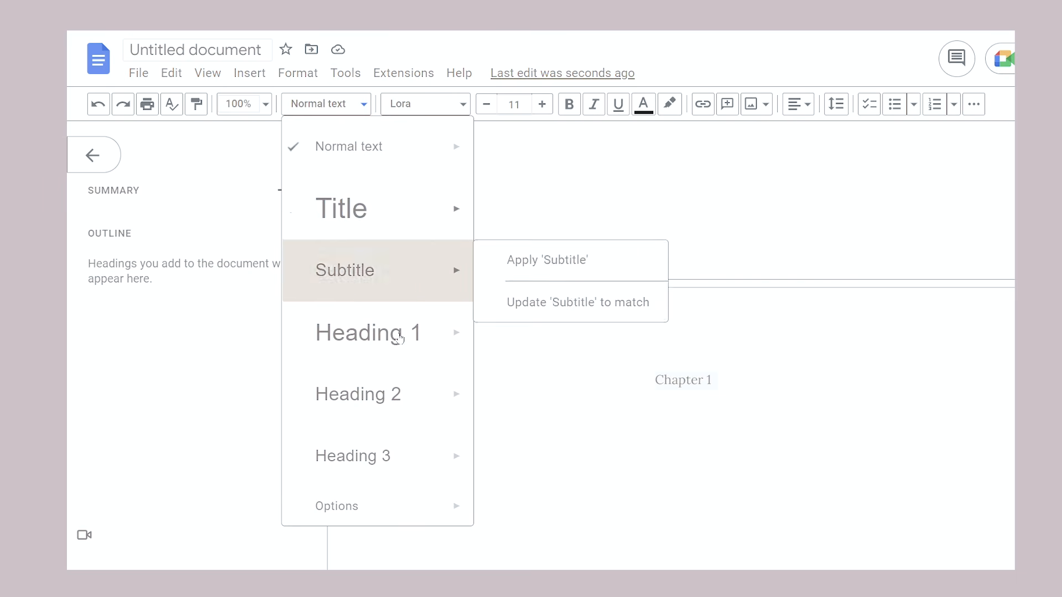
mouse_move(394, 347)
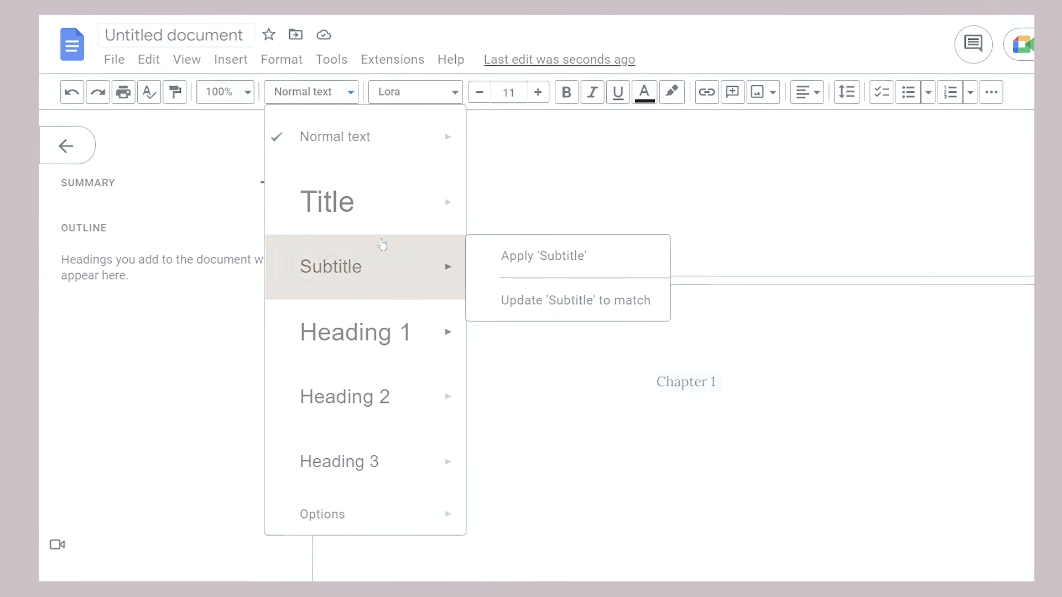
left_click(363, 216)
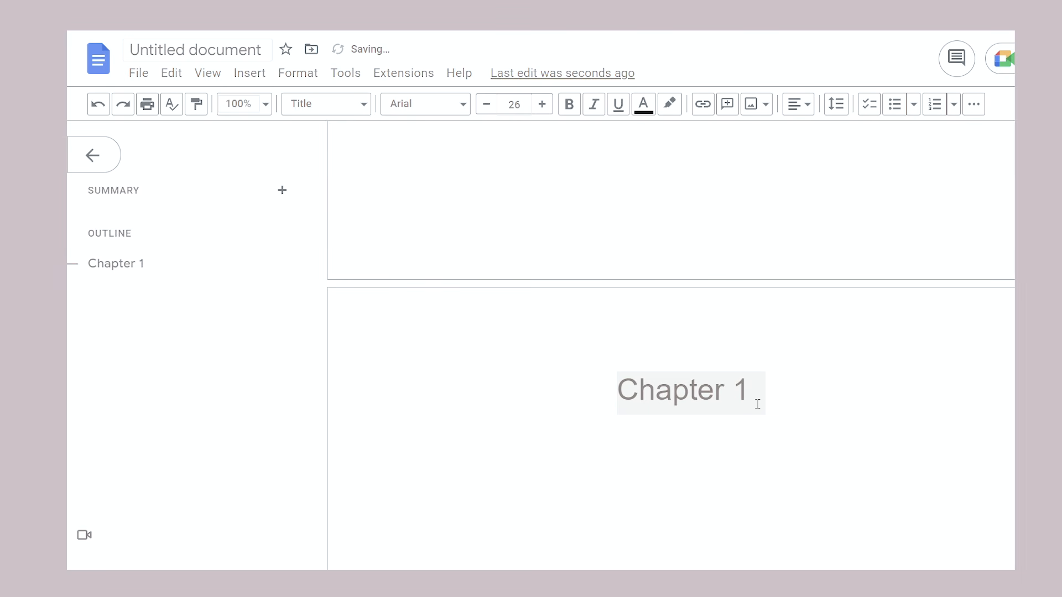
- Change the font of the "Chapter 1" title to Lora to match the cover page
scroll(758, 404, "down", 1)
scroll(780, 243, "up", 6)
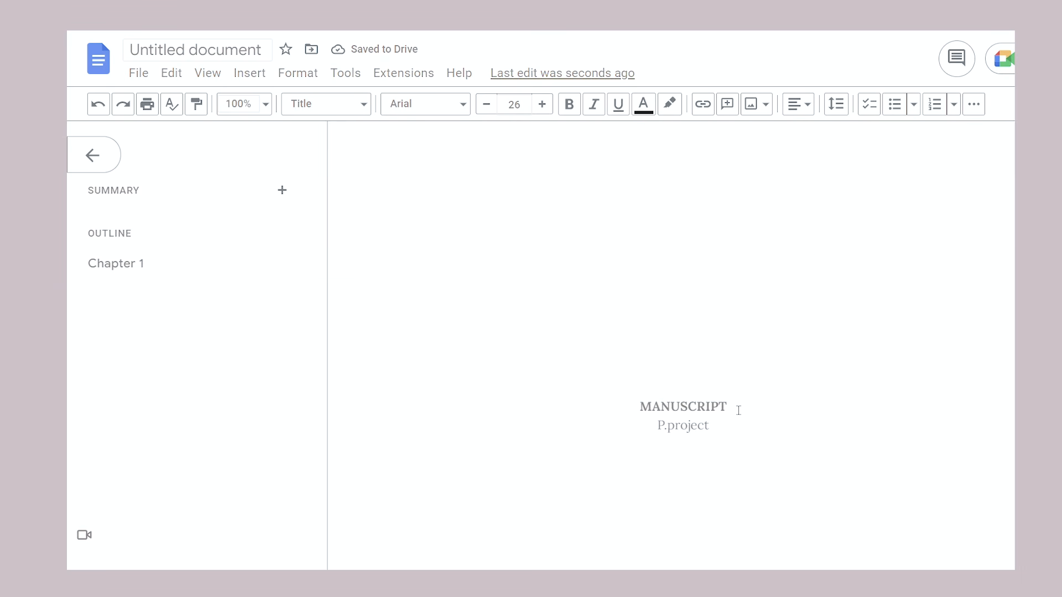
scroll(673, 401, "down", 6)
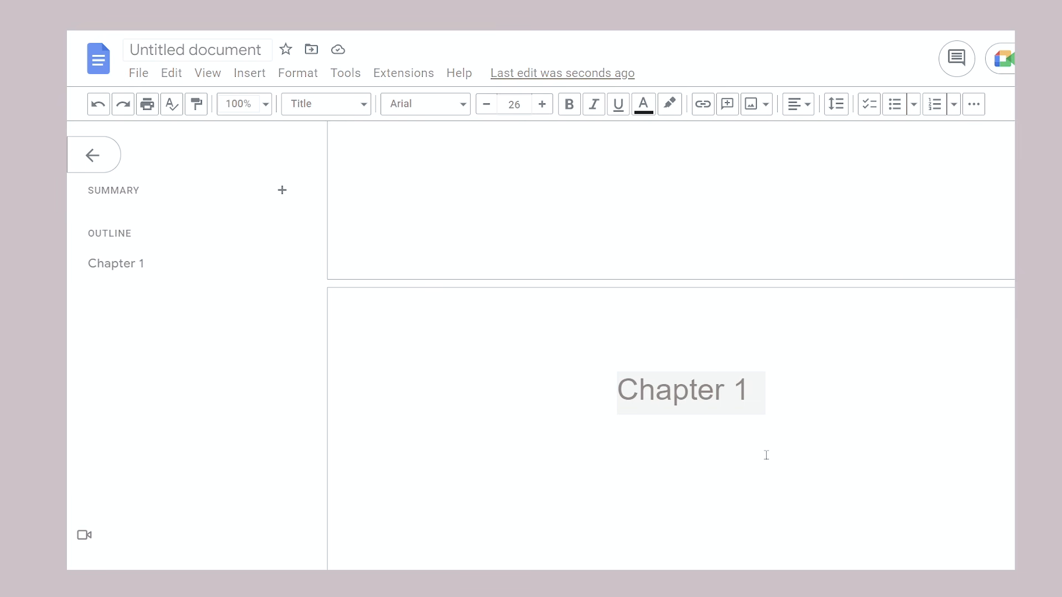
left_click(740, 389)
left_click_drag(750, 390, 618, 389)
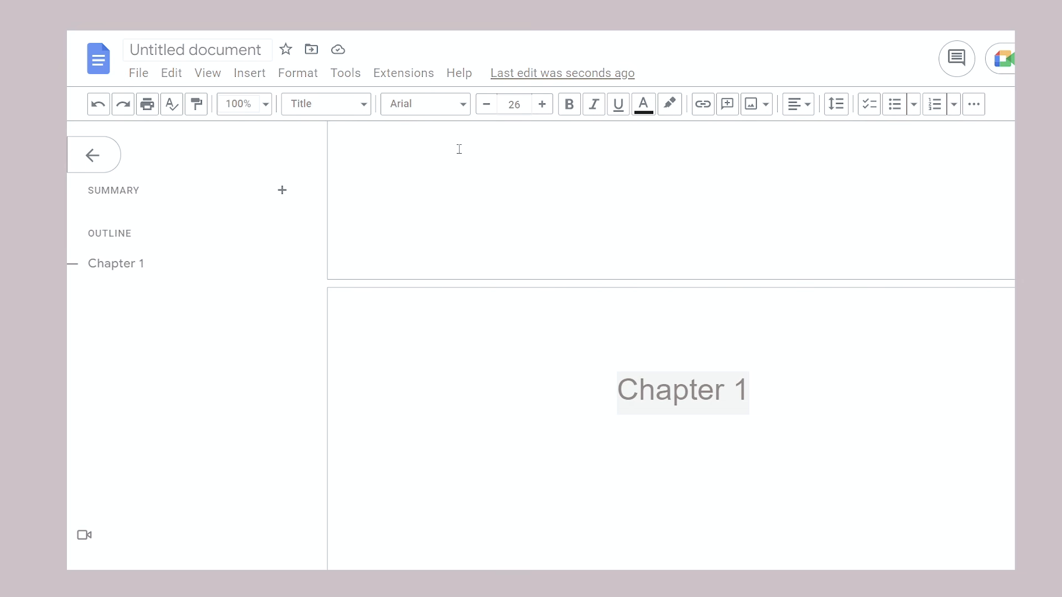
left_click(447, 105)
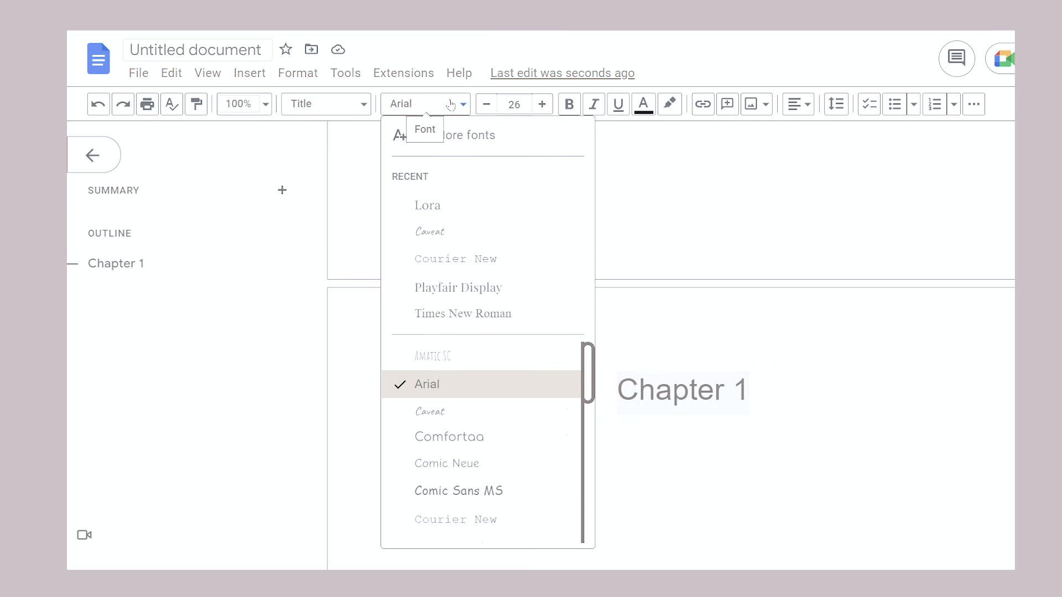
left_click(445, 213)
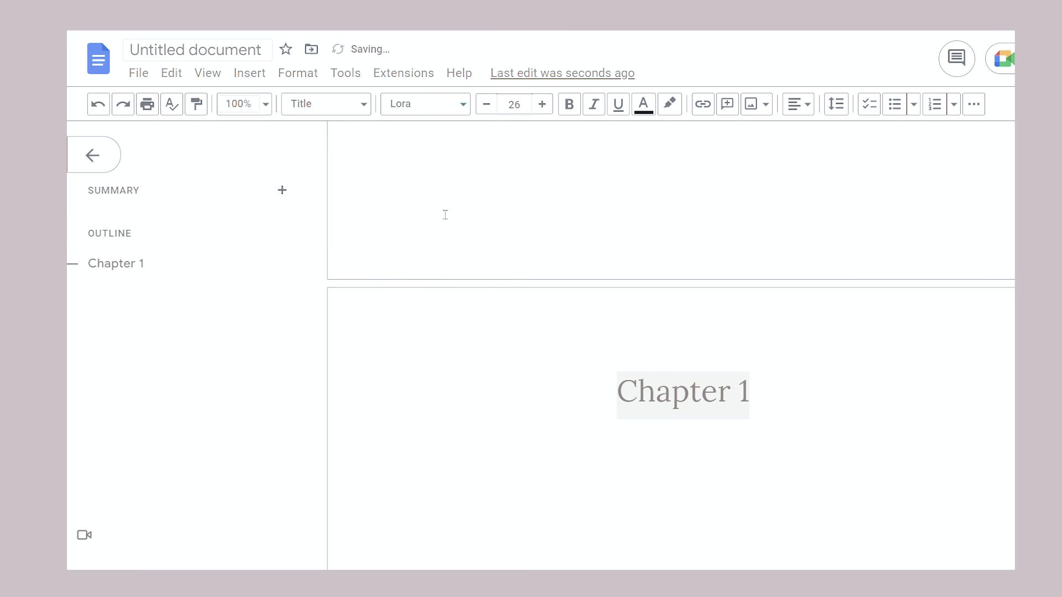
- Reduce the font size of the "Chapter 1" title to 13
left_click(487, 104)
left_click(487, 105)
left_click(487, 105)
left_click(487, 104)
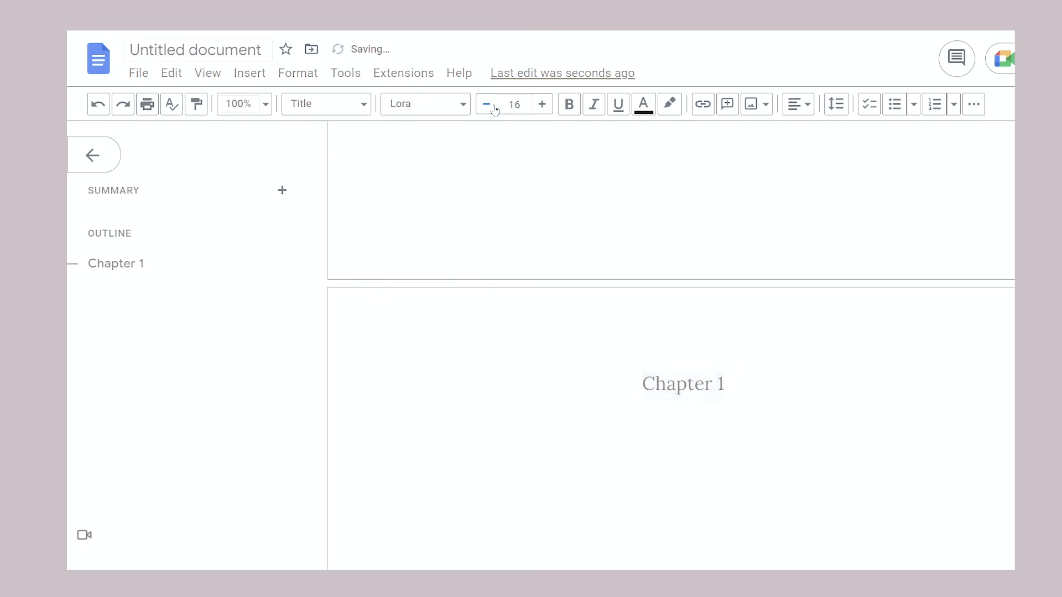
left_click(494, 109)
left_click(494, 109)
left_click(494, 109)
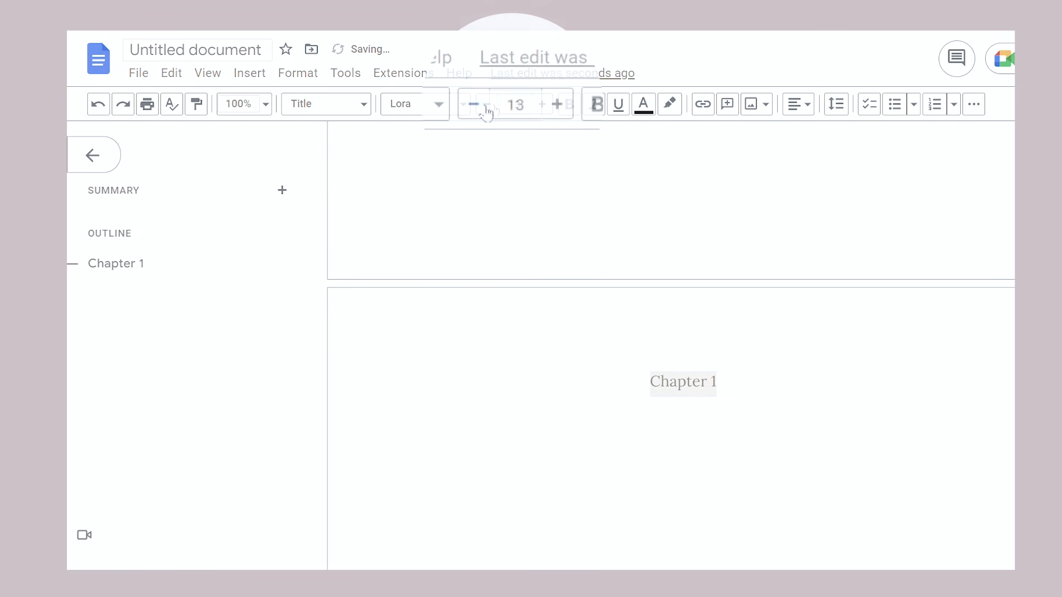
- Set the font size of the "Chapter 1" title to 12
left_click(495, 109)
left_click(494, 109)
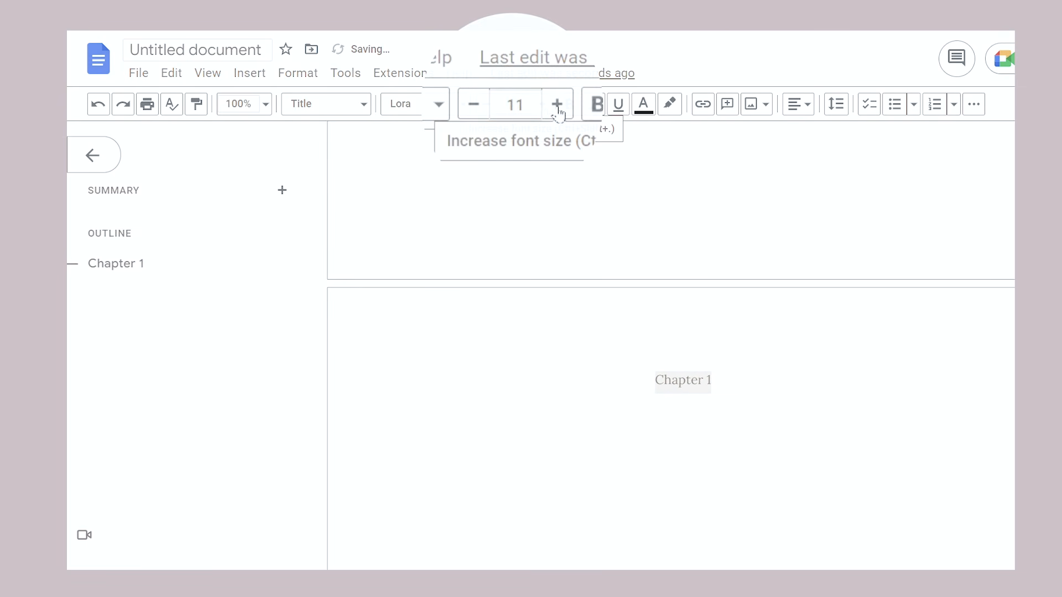
left_click(557, 112)
scroll(761, 417, "down", 1)
left_click(761, 315)
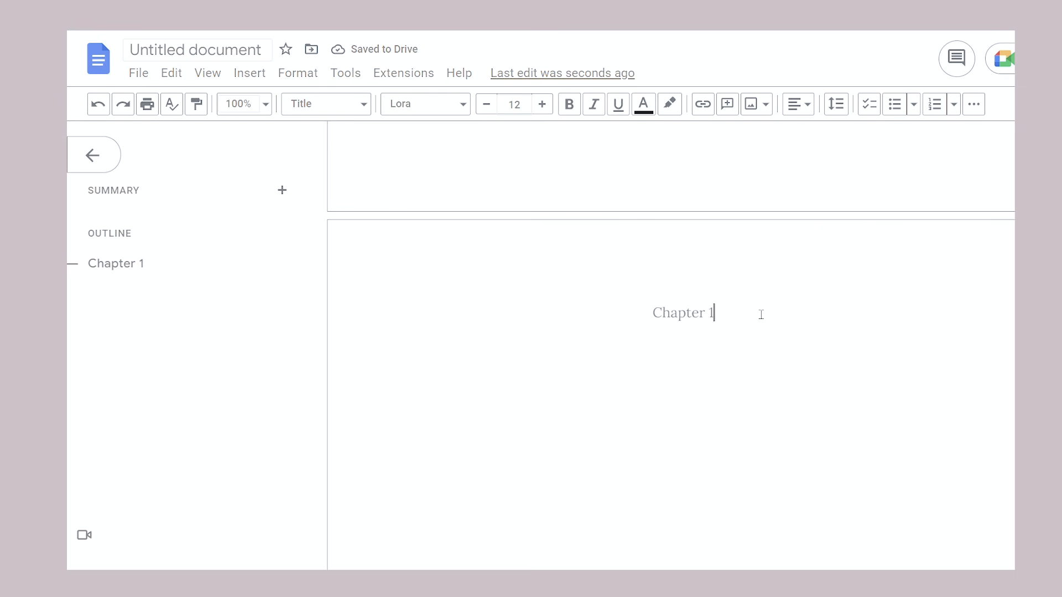
- Add the two body paragraphs starting "Evidence suggests that First Nations People of Australia" below the "Chapter 1" title, leaving a gap
key("Return")
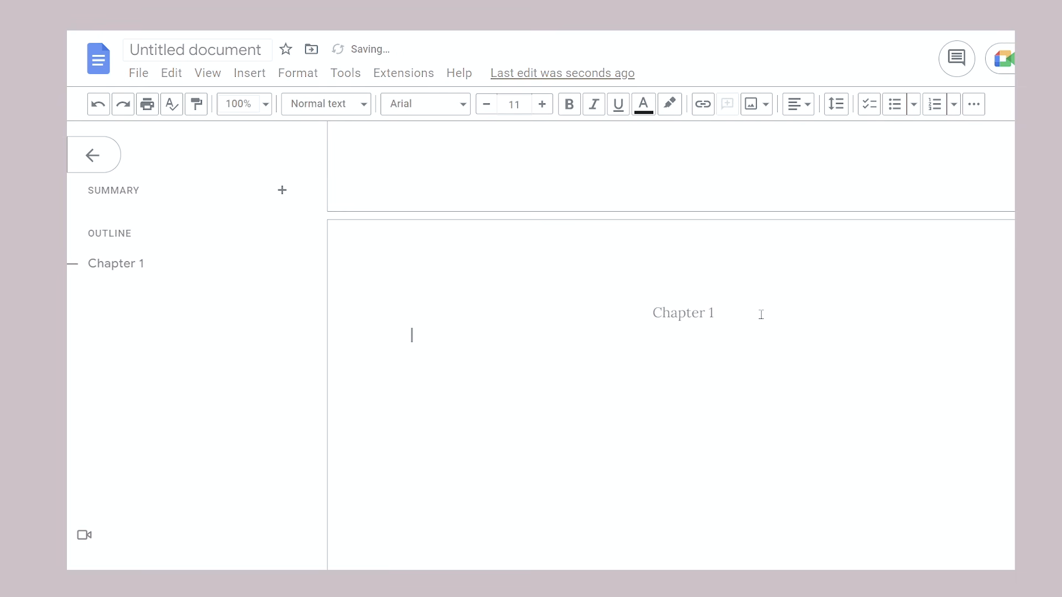
key("Return")
type("Evidence suggests that First Nations People of Australia continue to oppose legal theories that can threaten their relationship with the natural world. In terms with legal traditions, many of the First Nation legal systems are found to be surrounded by both songs and ancient stories. Francis (2015) uses the metaphor of the First Nations People’s law system to be naked, alike their ancestors. He suggests that these laws were ‘raw’, or ‘undressed’ from the ‘baggage of colonialism’.  ‘Possessive individualism’ in respect of land, was inclusive of the interests of Judith Butler and Athena Athanasiou, when conversing on settler colonialism. This demonstrates how they connected the idea of this ‘possessive individualism’ as being something solely dependent of a disavowal of more social modes of existence. This is at the essence of legal systems that offer insights to the influence of culture being integrated with law and legal systems. Such traditional legal systems can be effectively compared to Australia’s laws currently and in the past during colonisation. Clearly demonstrating the differences between both legal systems.")
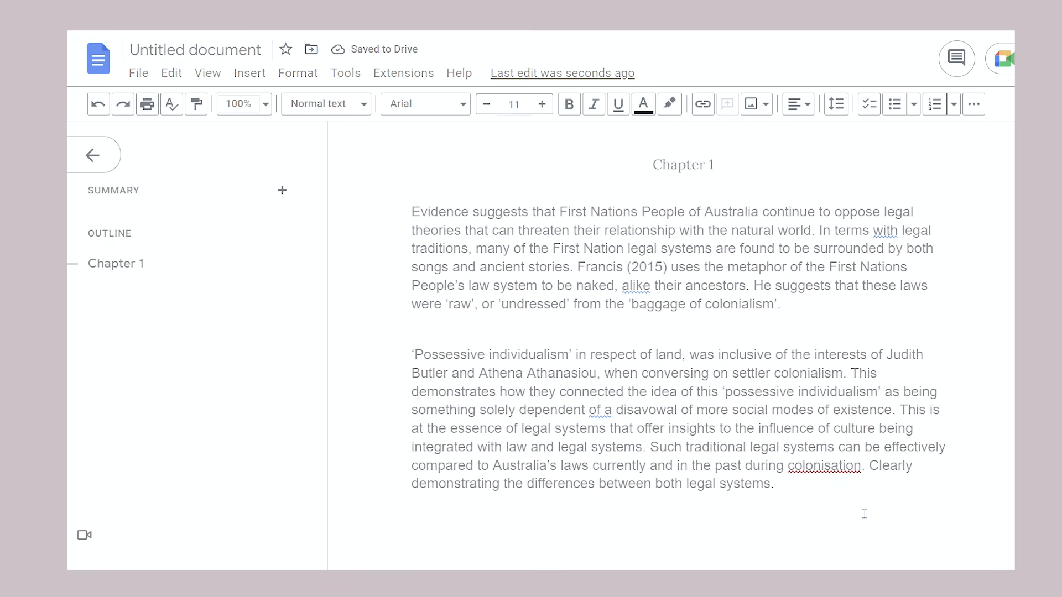
- Format both body paragraphs in Lora at size 12
left_click_drag(863, 512, 405, 226)
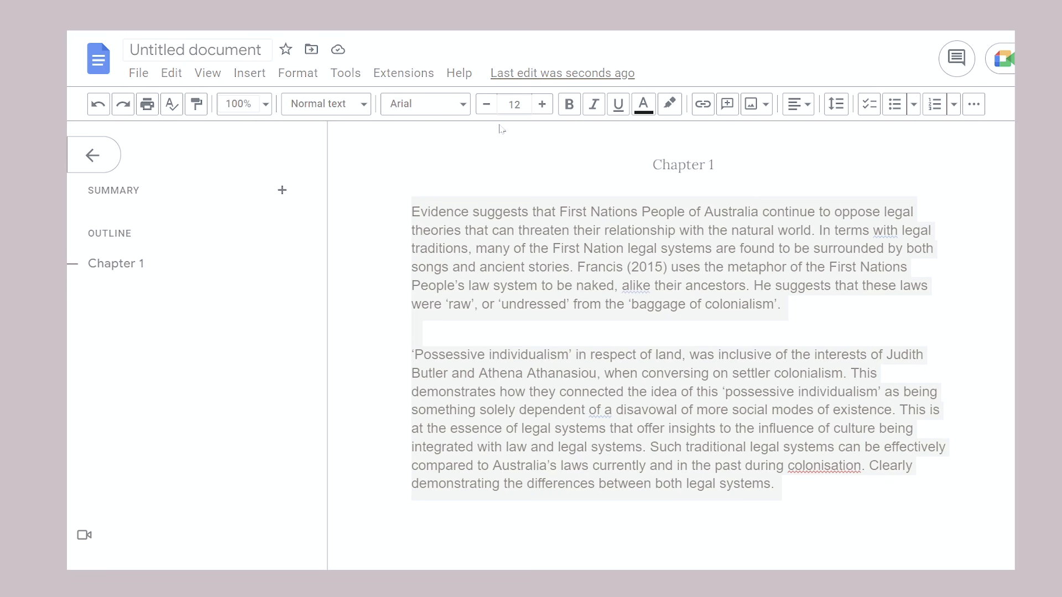
left_click(459, 105)
left_click(467, 210)
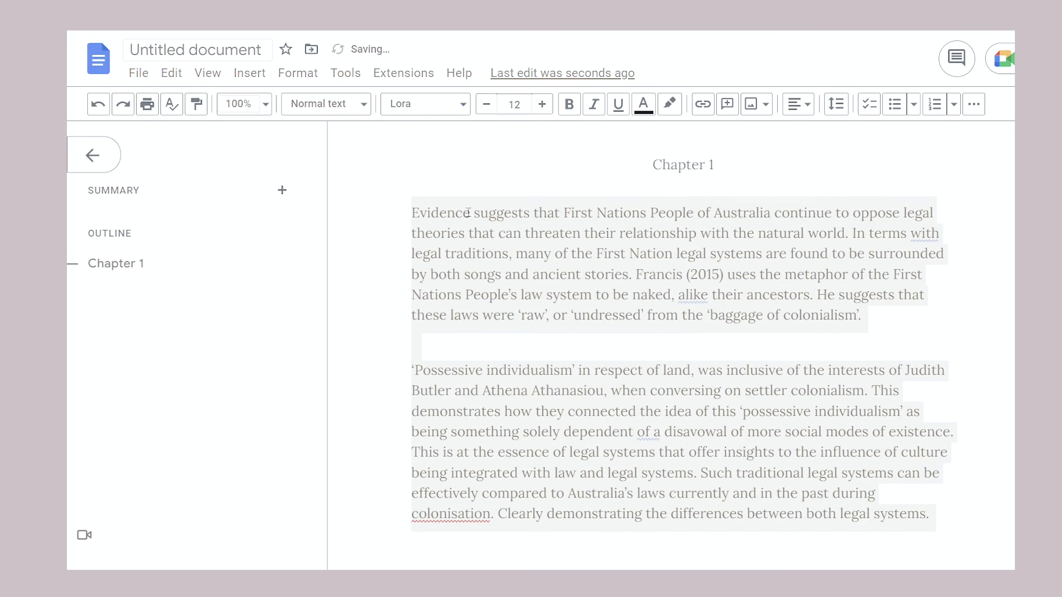
left_click(621, 294)
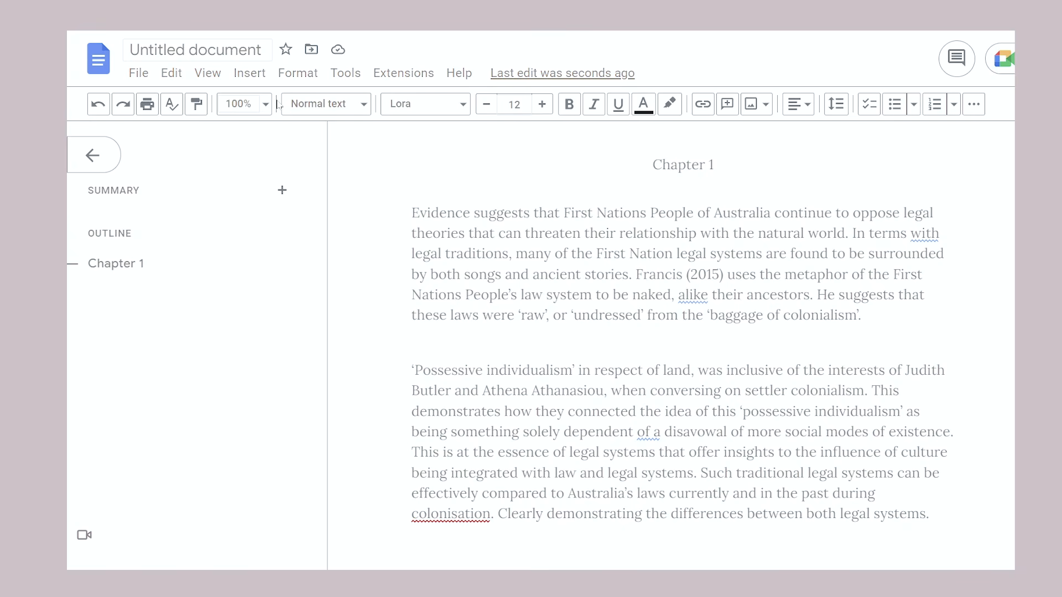
- Apply a special first-line indent of 0.3 inches to the first body paragraph
left_click(305, 79)
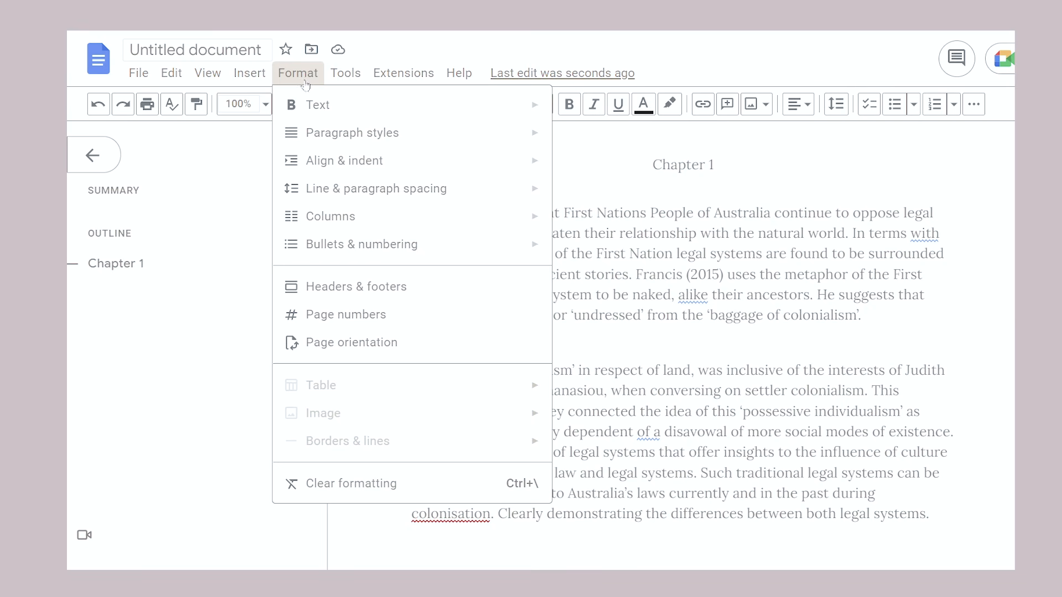
mouse_move(316, 176)
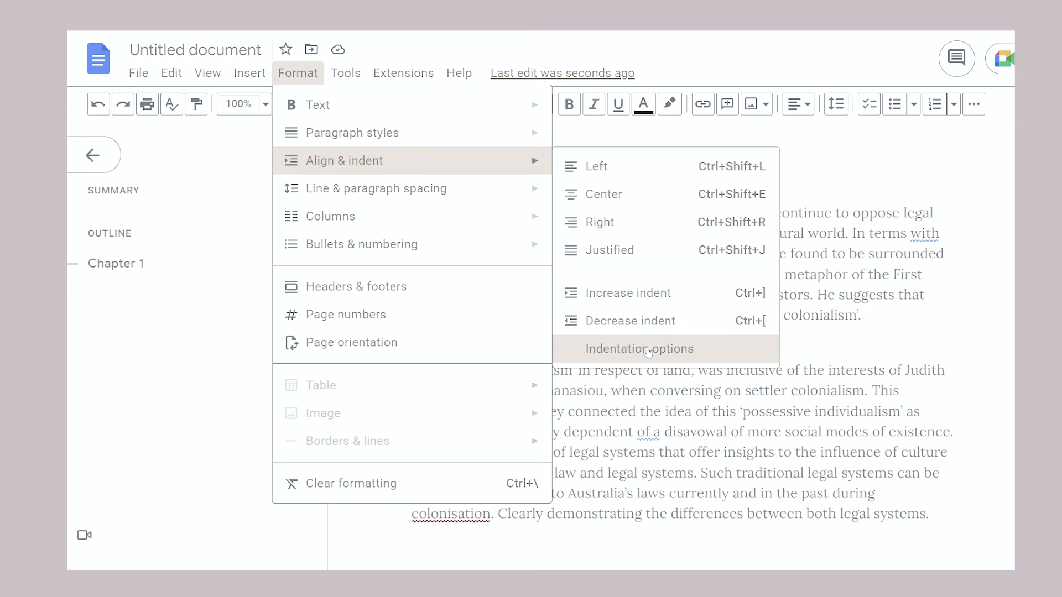
left_click(648, 352)
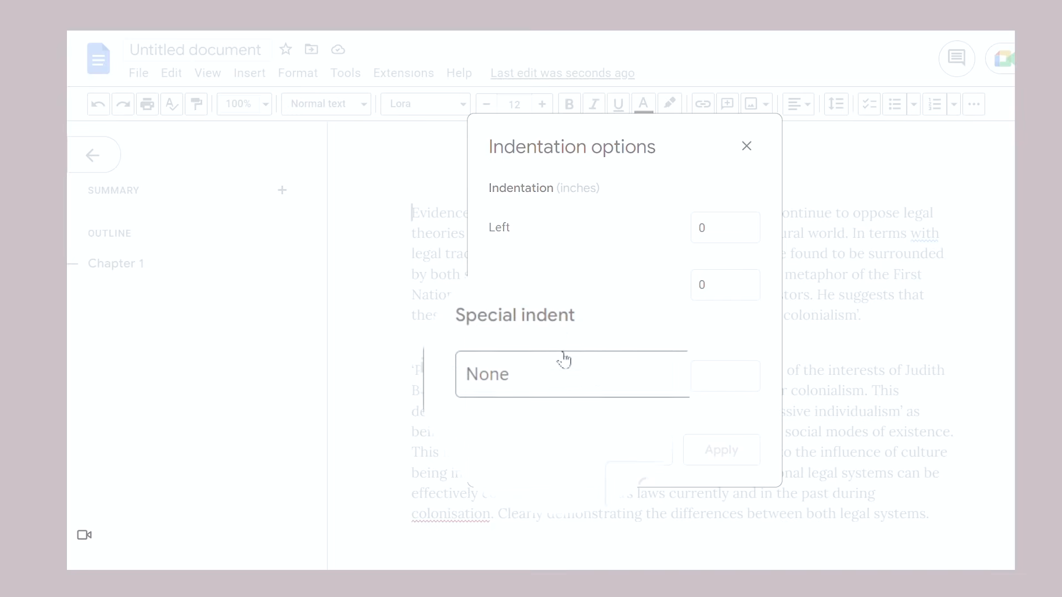
left_click(612, 376)
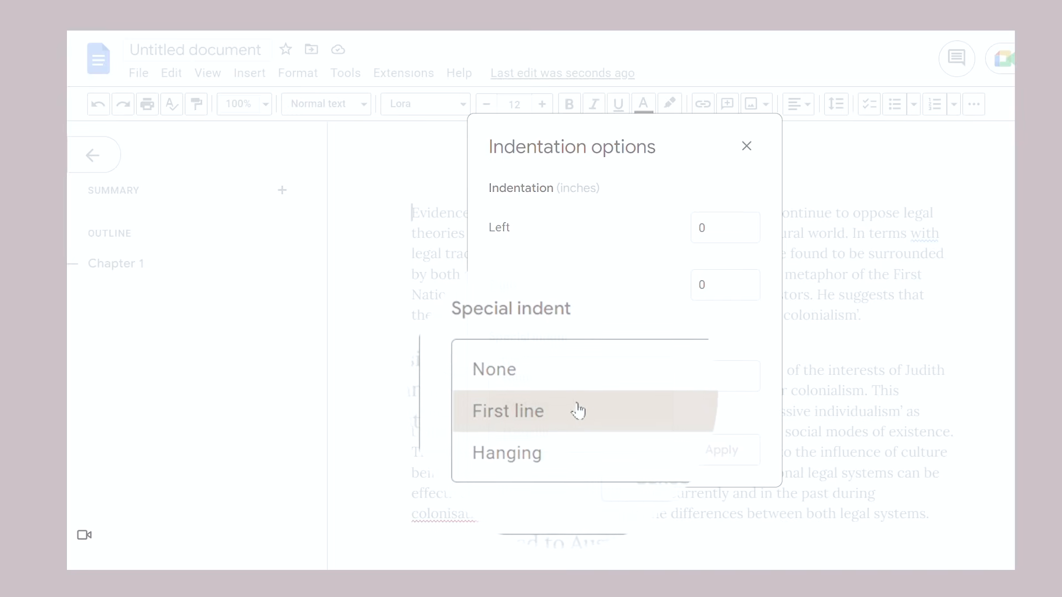
left_click(532, 406)
left_click(734, 383)
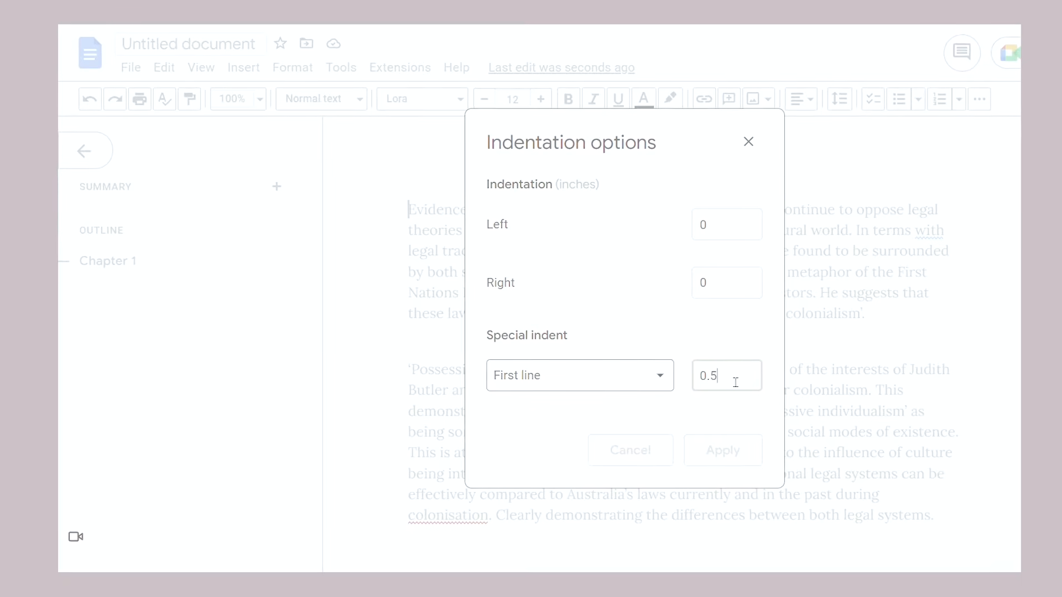
key("BackSpace")
type("3")
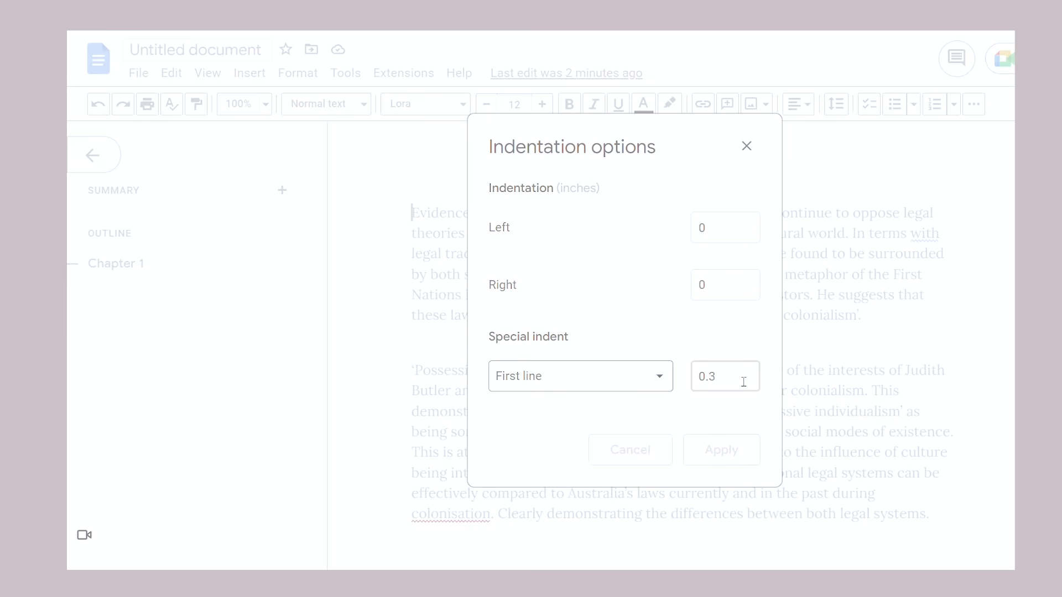
left_click(718, 450)
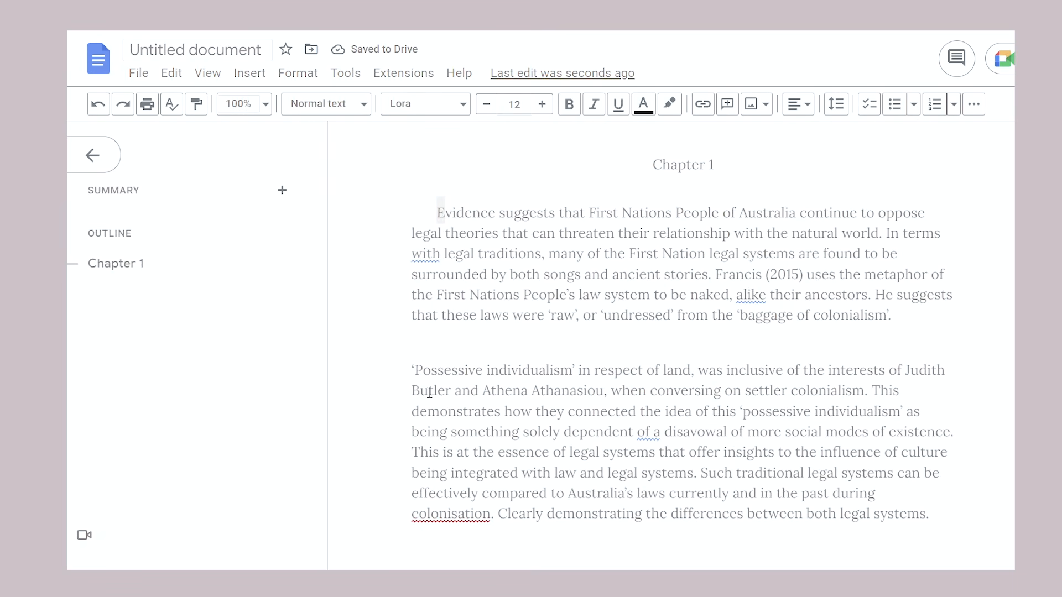
- Remove the blank line between the two body paragraphs and indent the first line of the second one
left_click(419, 377)
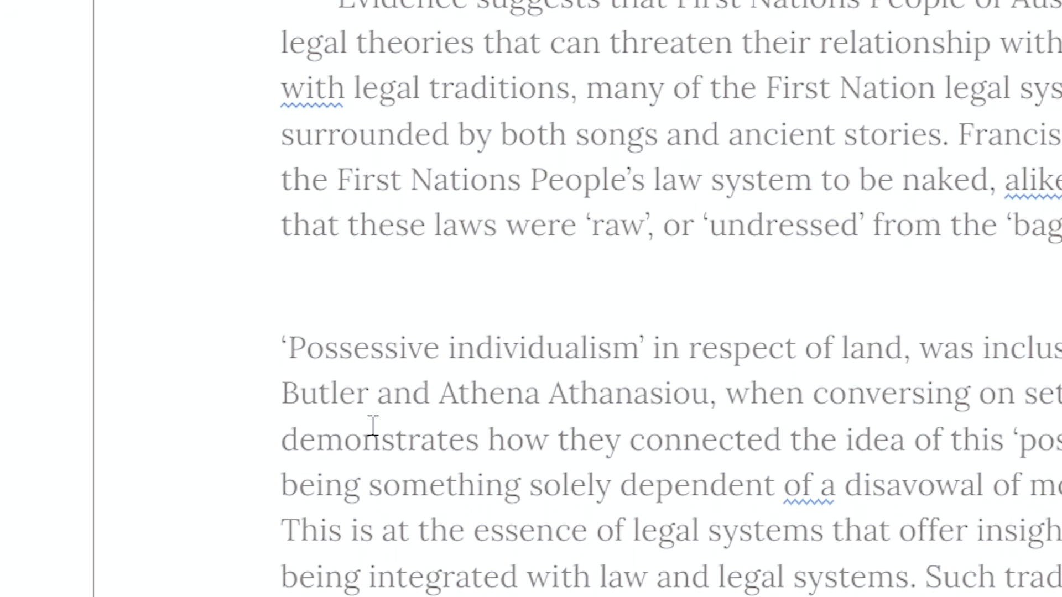
key("BackSpace")
type("...")
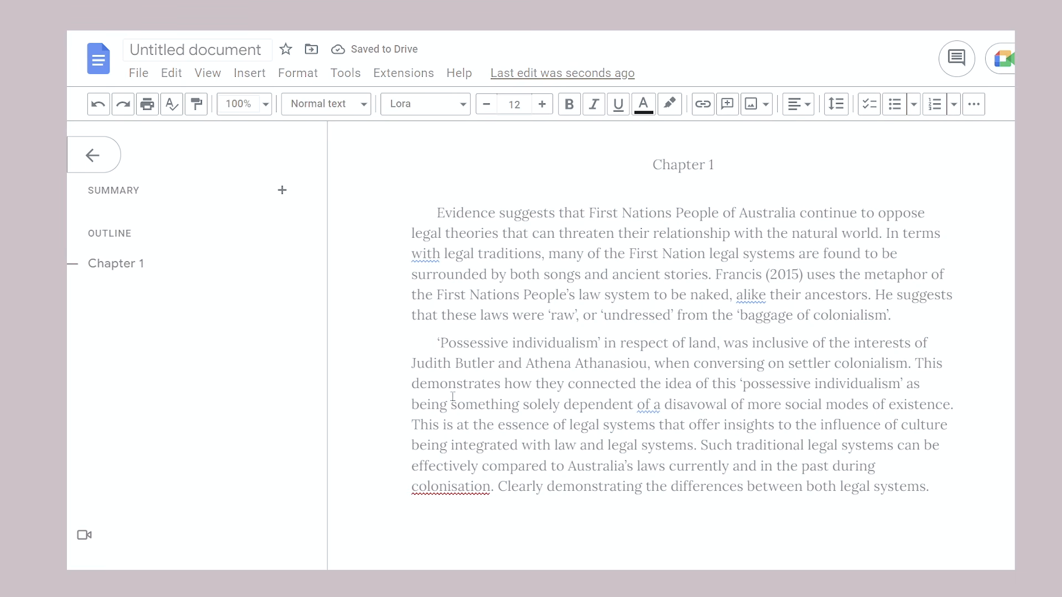
- Delete the indent before "'Possessive individualism'" and split the first paragraph after "ancient stories."
double_click(421, 345)
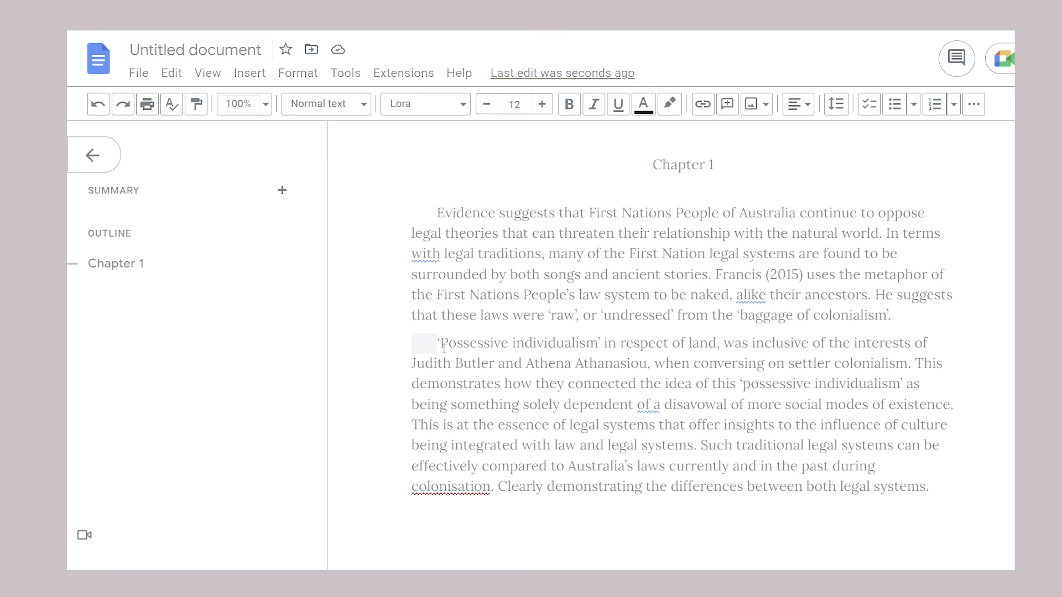
key("BackSpace")
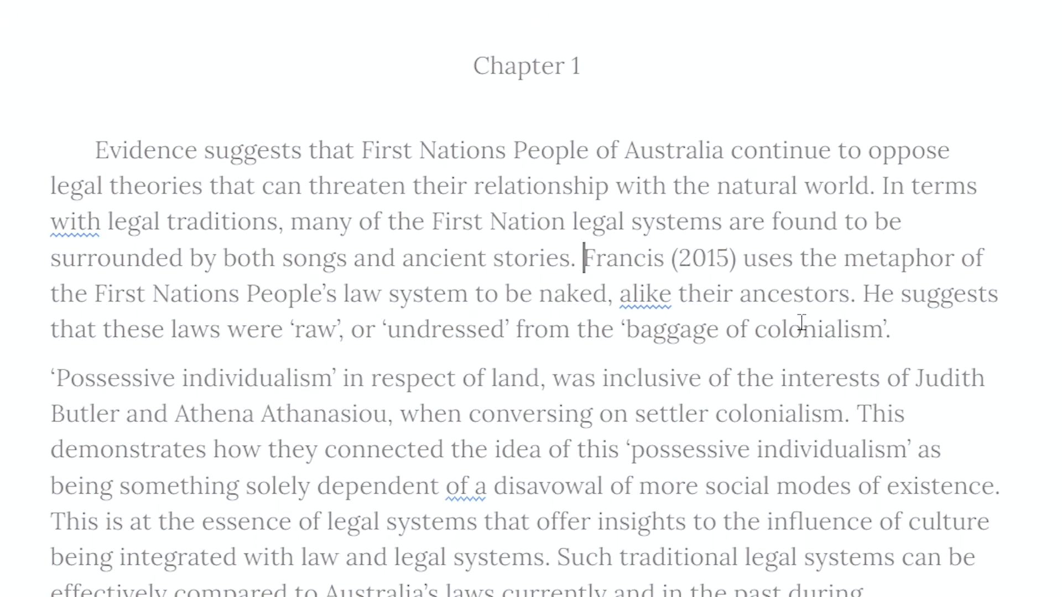
key("Return")
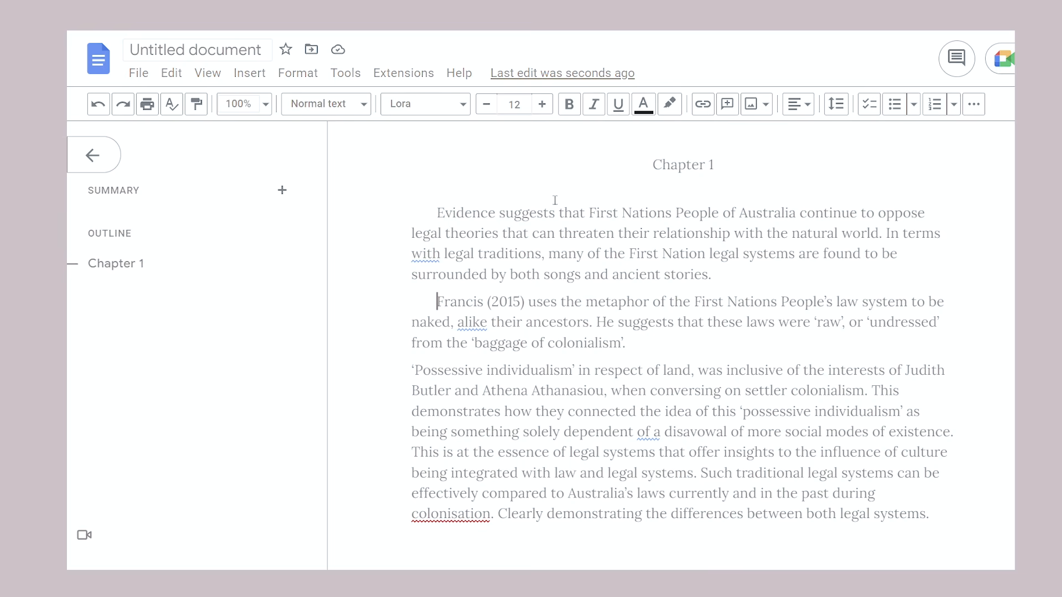
- Set the line spacing of the Chapter 1 body paragraphs to Double
key("ctrl+a")
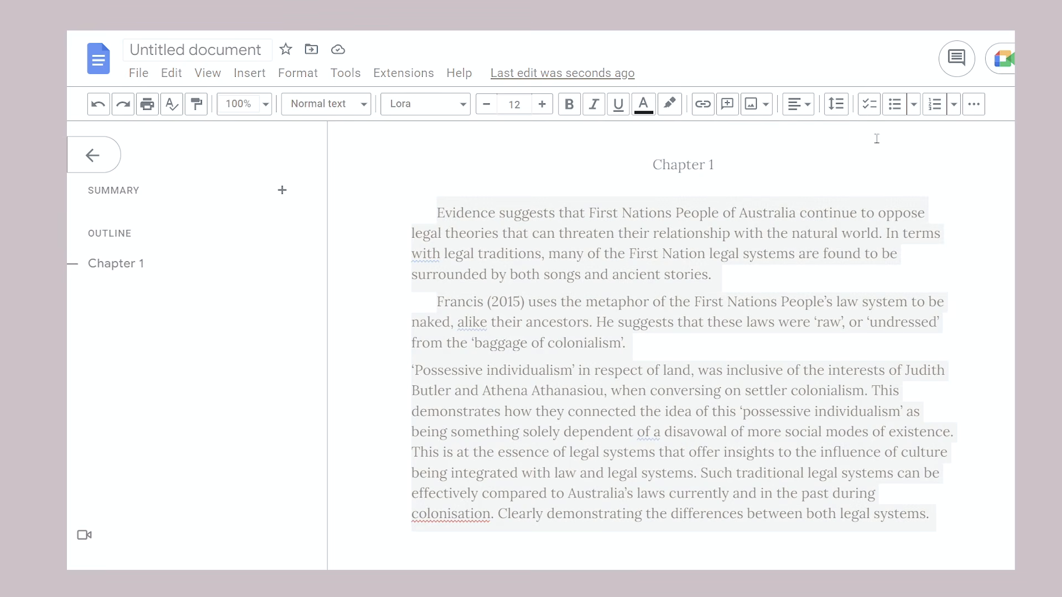
left_click(836, 104)
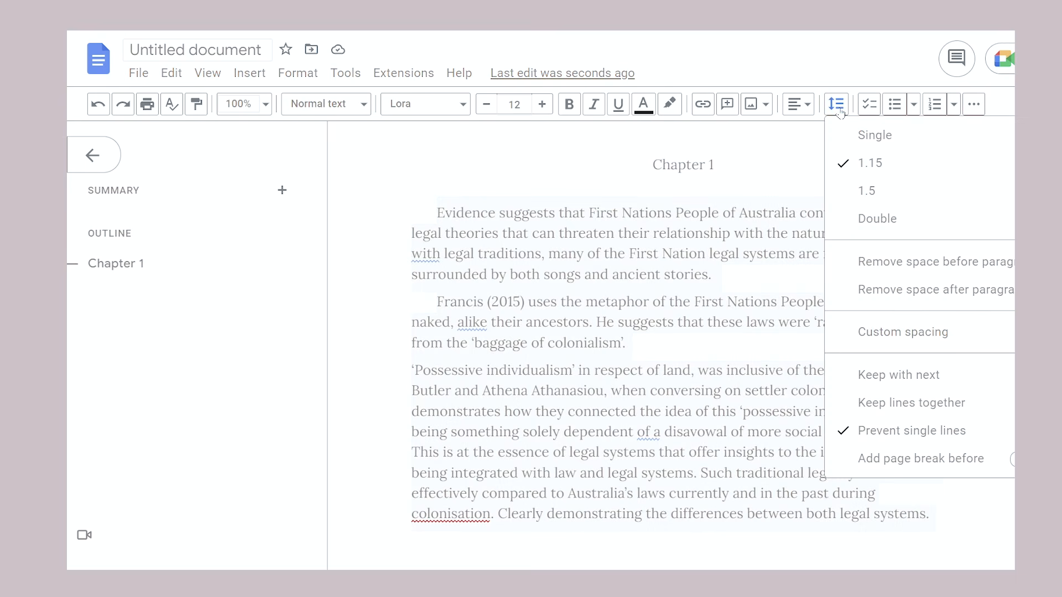
left_click(880, 218)
scroll(800, 360, "down", 3)
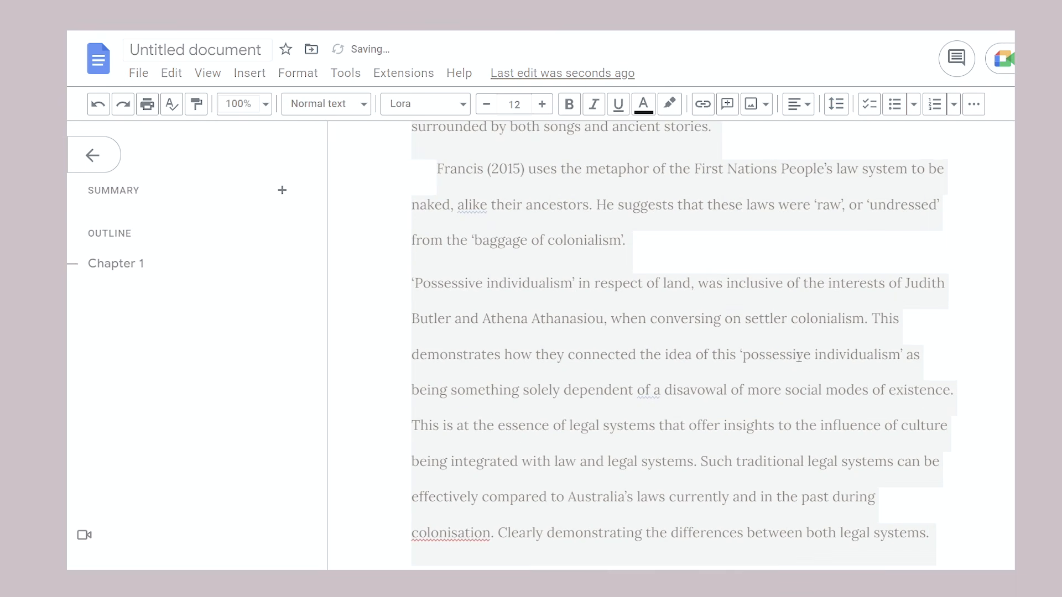
scroll(639, 340, "up", 3)
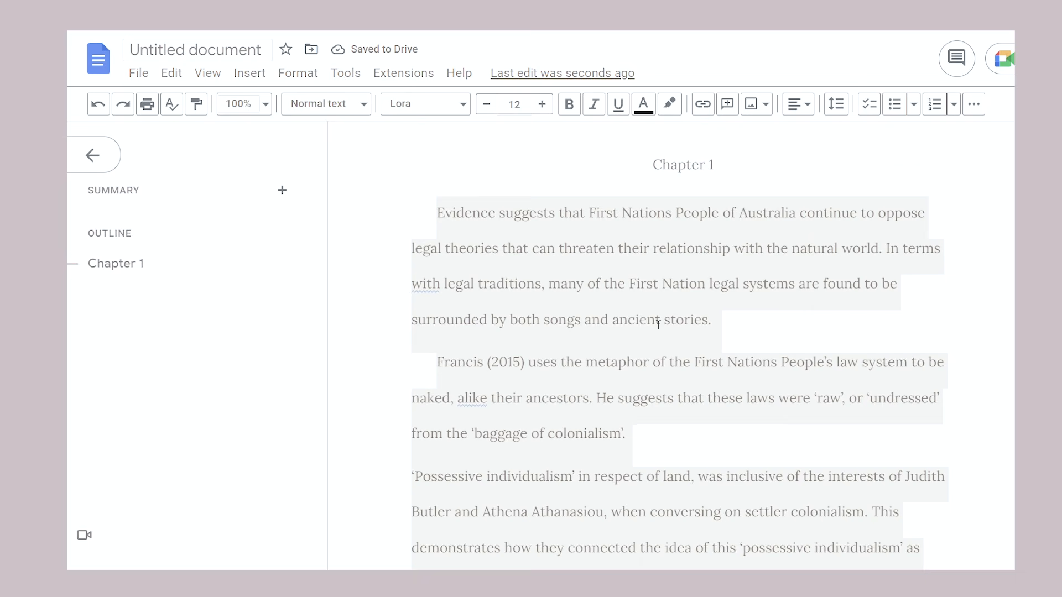
- Change the line spacing of the selected body paragraphs to 1.5
left_click(836, 105)
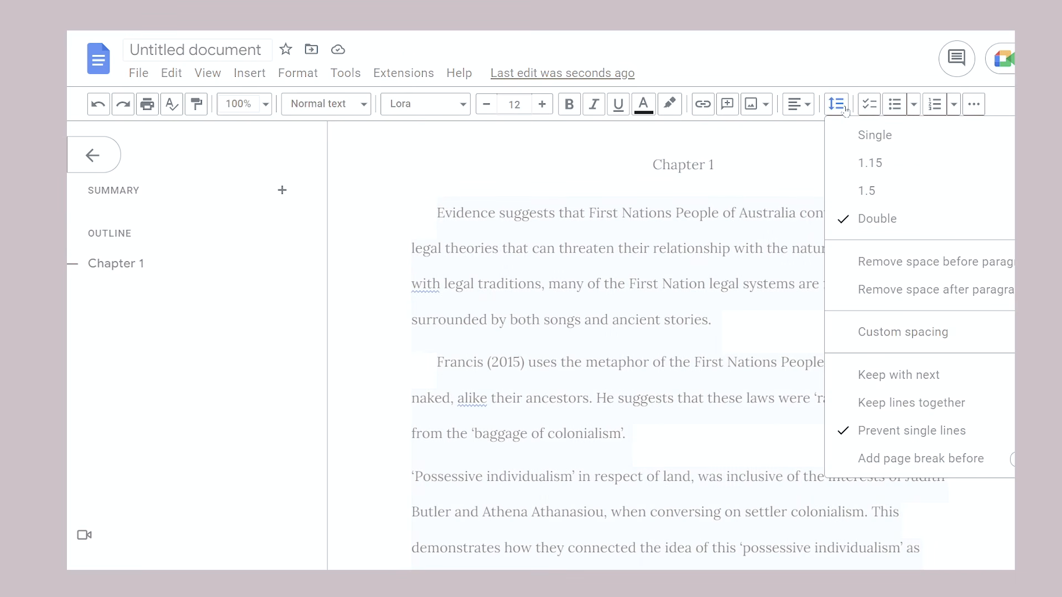
left_click(866, 192)
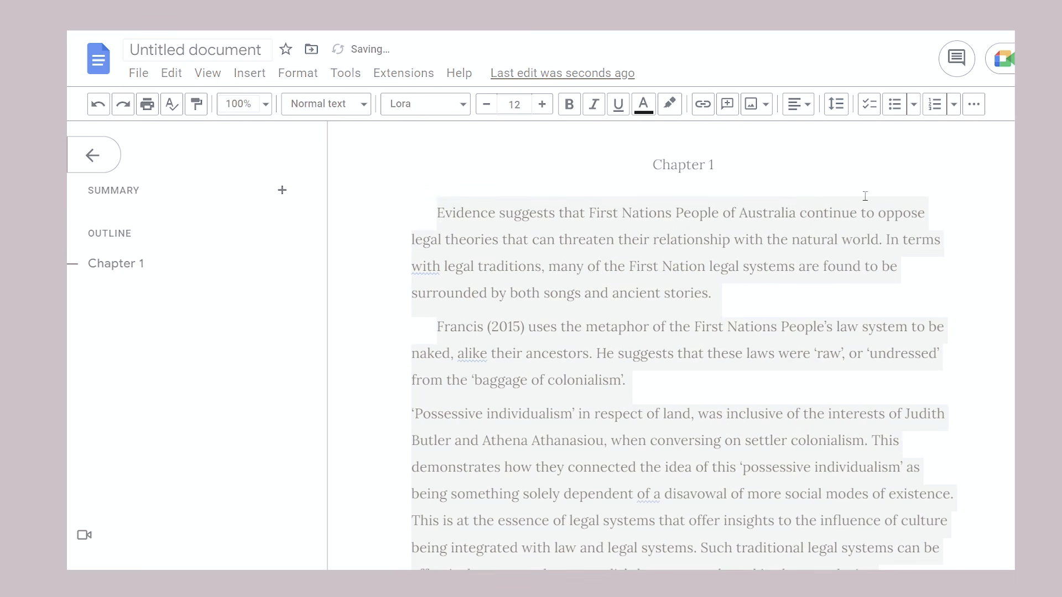
left_click(646, 305)
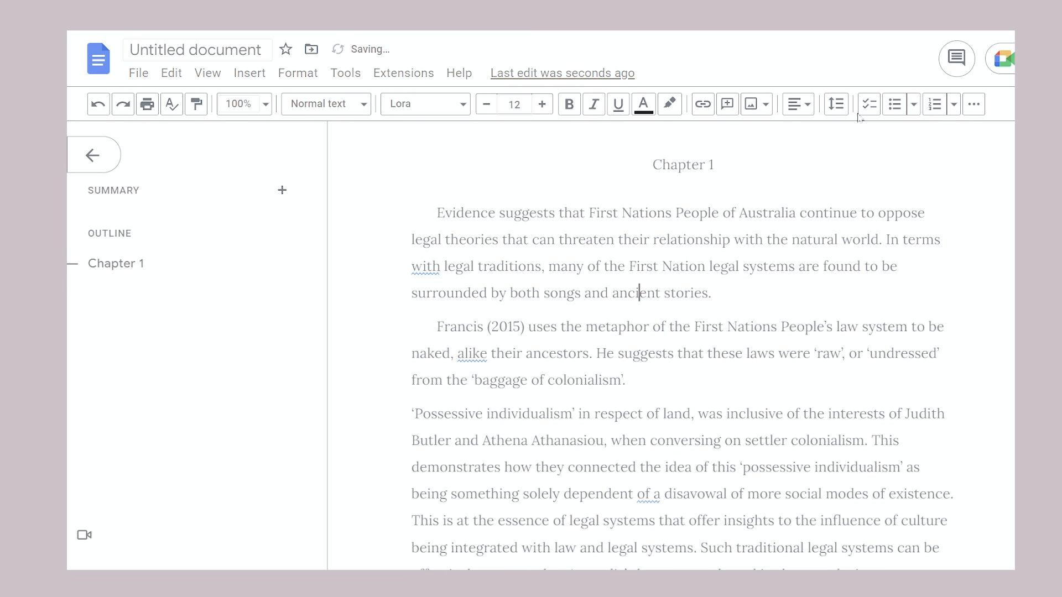
- Set the line spacing of only the first body paragraph to 1.15
left_click(839, 105)
left_click(869, 163)
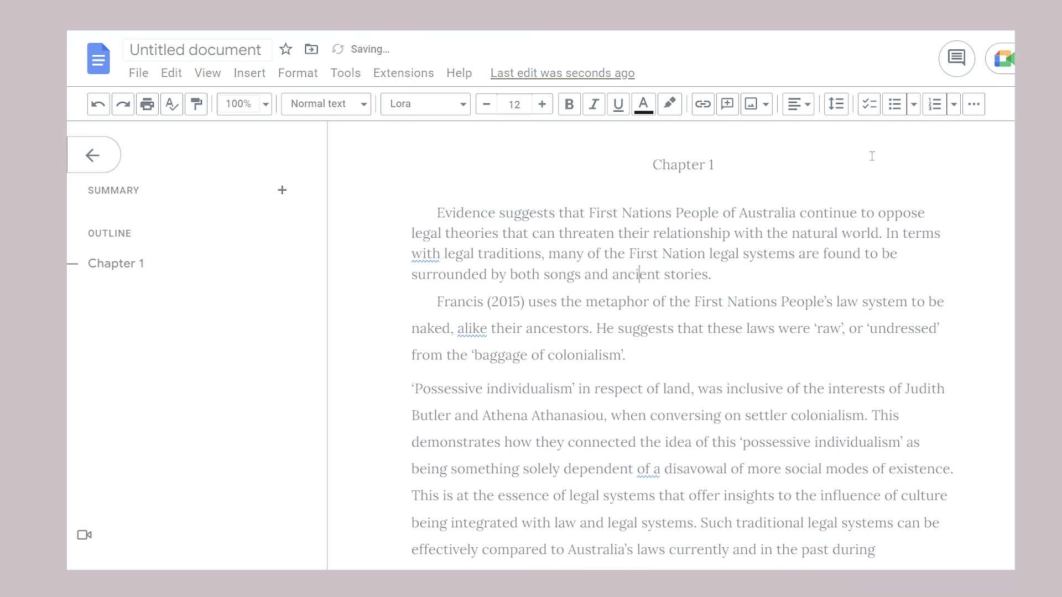
left_click(801, 107)
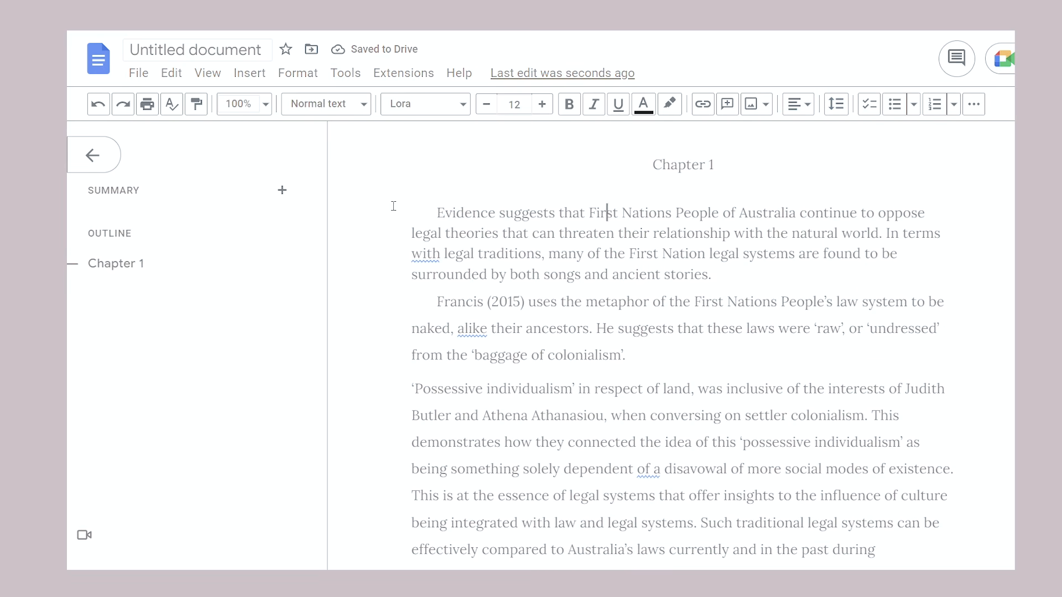
- Select all the body text from the first paragraph to the document's end and apply 1.5 line spacing uniformly
left_click_drag(393, 206, 905, 481)
scroll(867, 211, "up", 8)
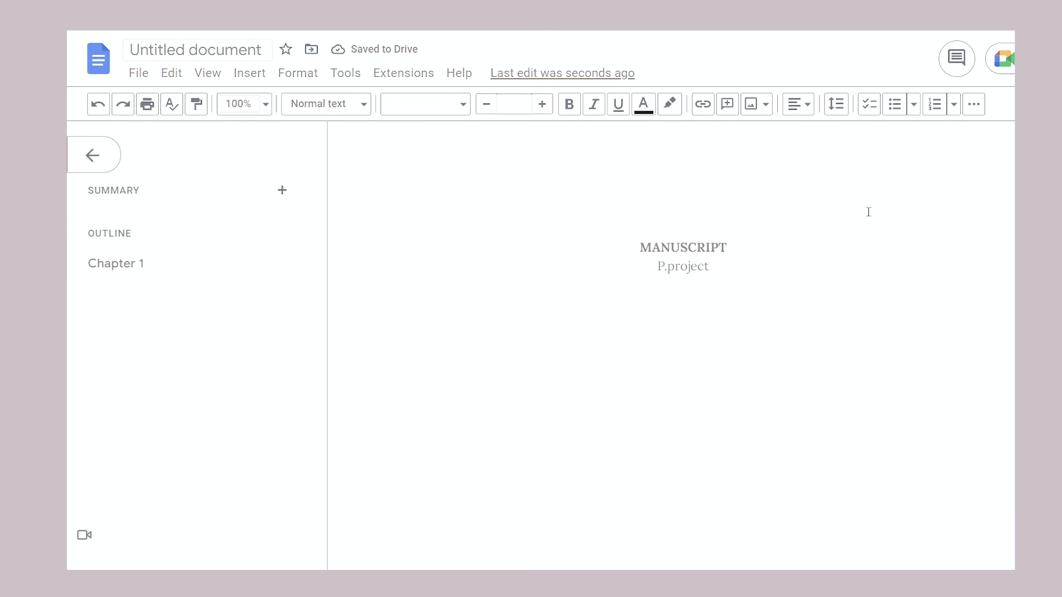
scroll(841, 172, "down", 5)
scroll(841, 172, "down", 3)
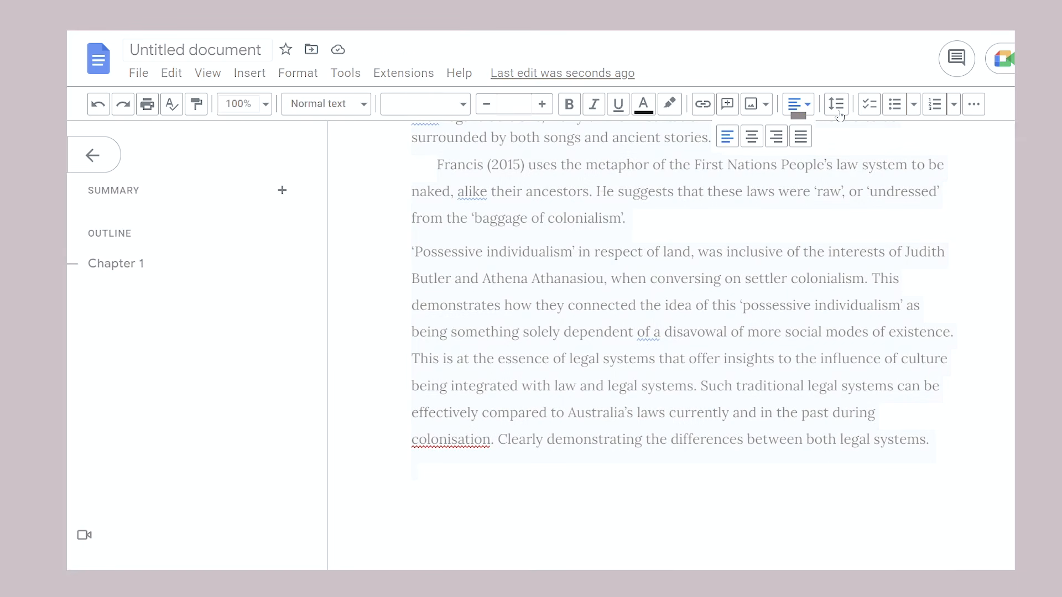
left_click(837, 109)
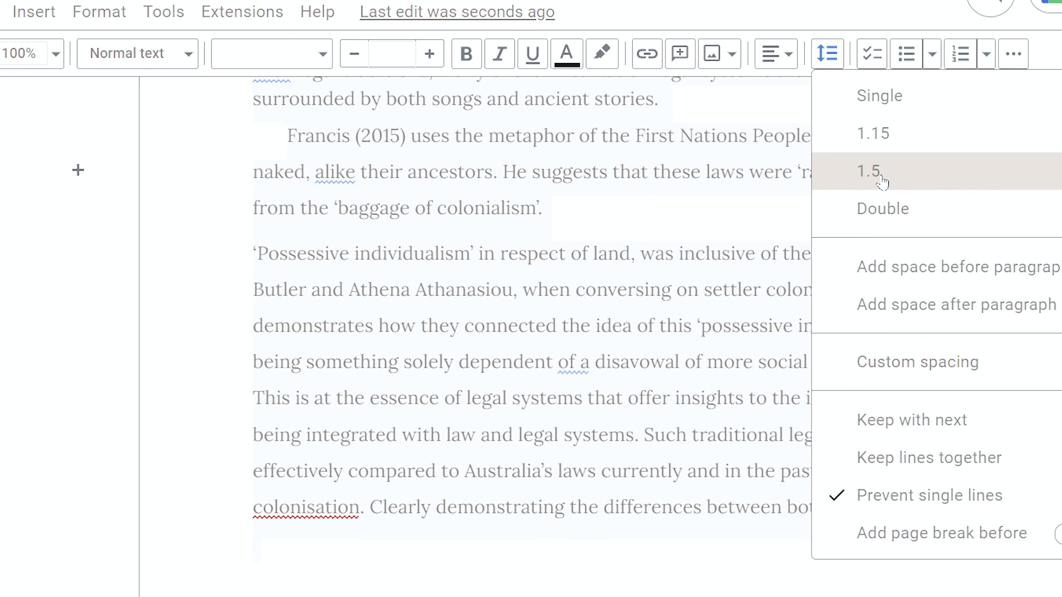
left_click(881, 182)
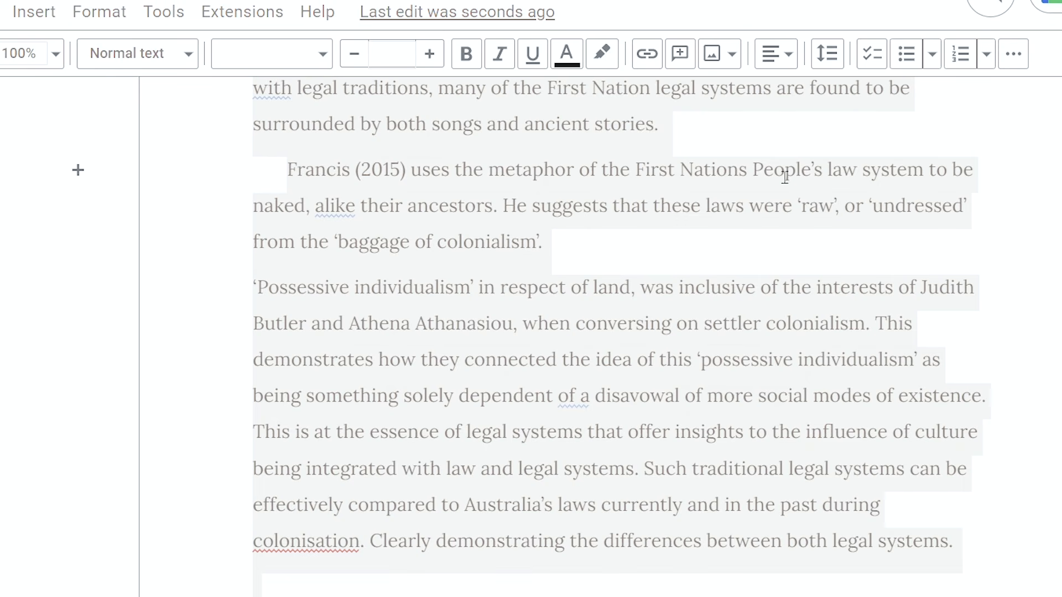
left_click(654, 347)
scroll(654, 343, "up", 5)
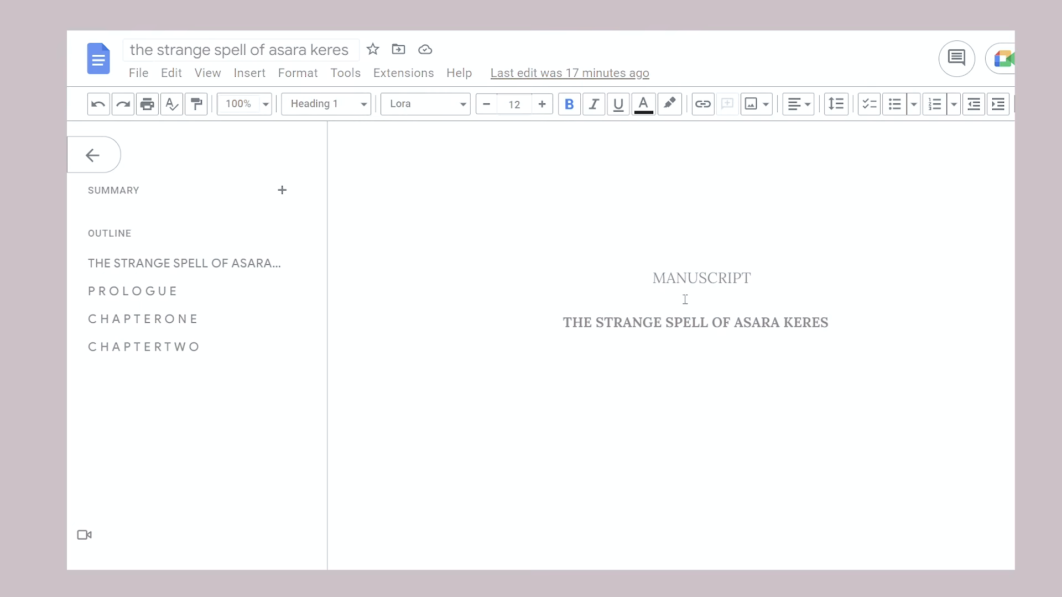
- Examine the title page and Chapter One formatting in the manuscript "the strange spell of asara keres"
left_click(684, 316)
scroll(685, 302, "down", 10)
scroll(685, 300, "down", 3)
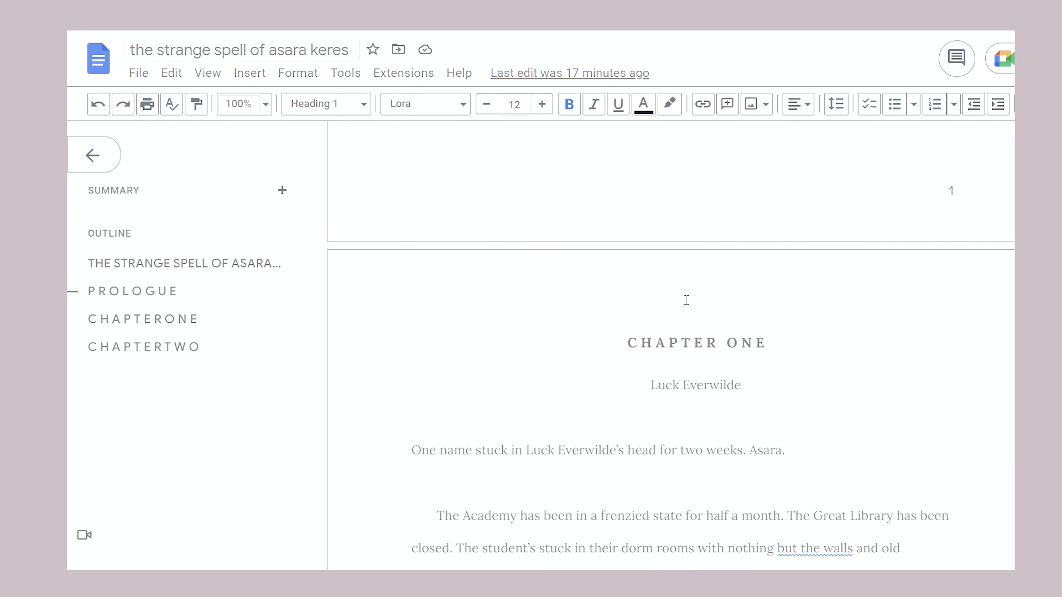
scroll(726, 281, "down", 3)
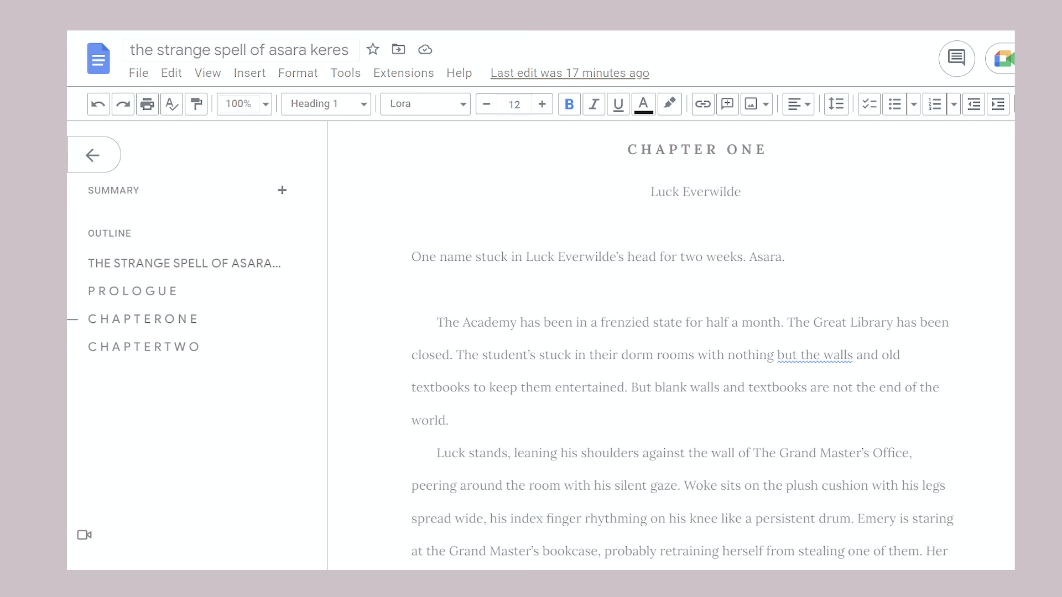
- Examine the first-line indents and paragraph breaks in Chapter One's opening paragraphs and Woke's dialogue
scroll(923, 271, "down", 2)
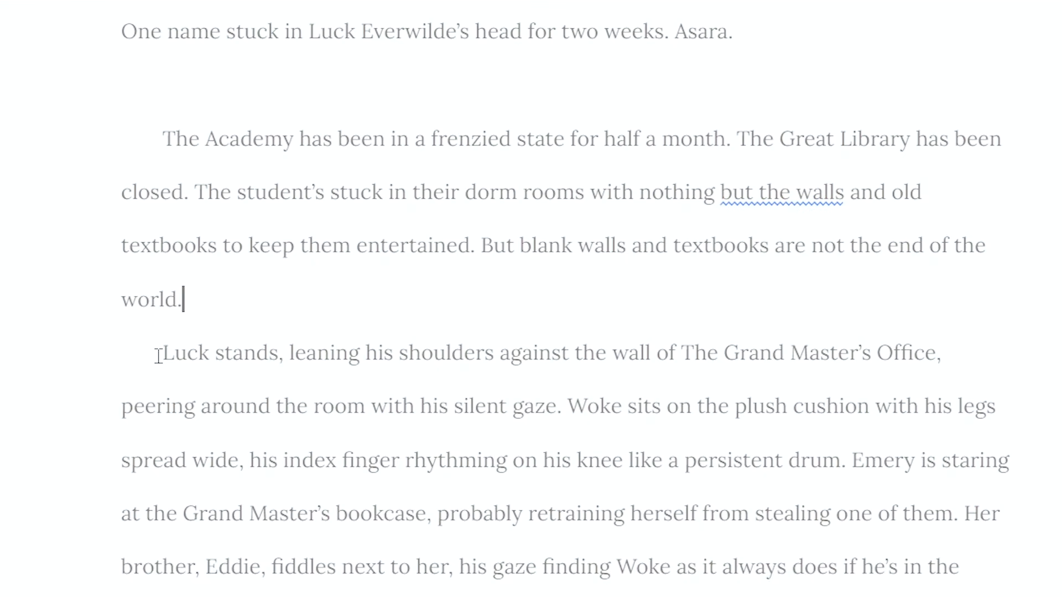
left_click(158, 355)
key("BackSpace")
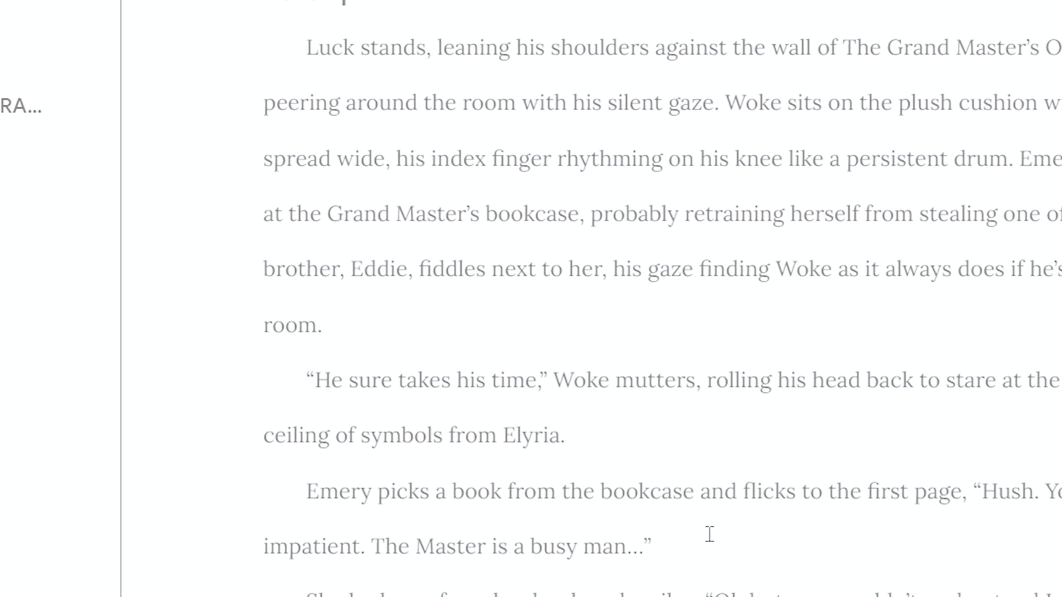
left_click_drag(310, 381, 568, 385)
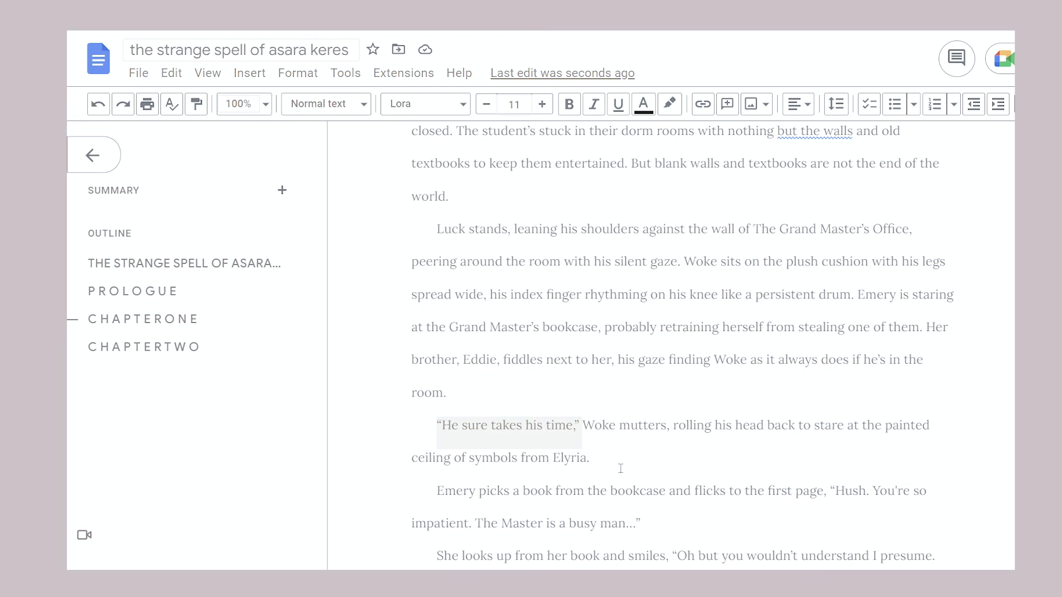
left_click(621, 468)
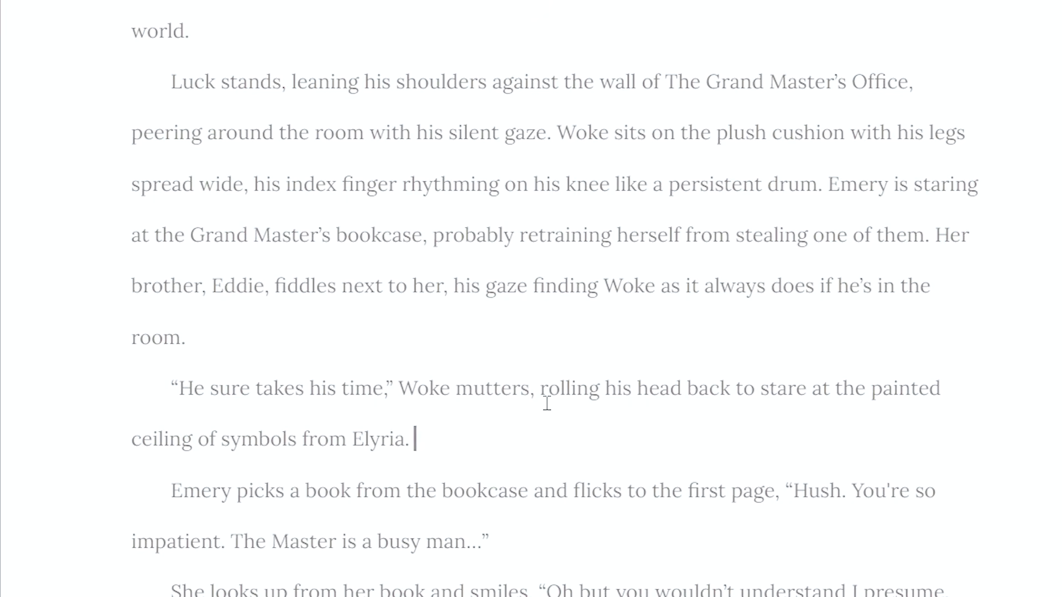
mouse_move(546, 403)
left_mouse_down()
mouse_move(853, 401)
mouse_move(451, 452)
left_mouse_up()
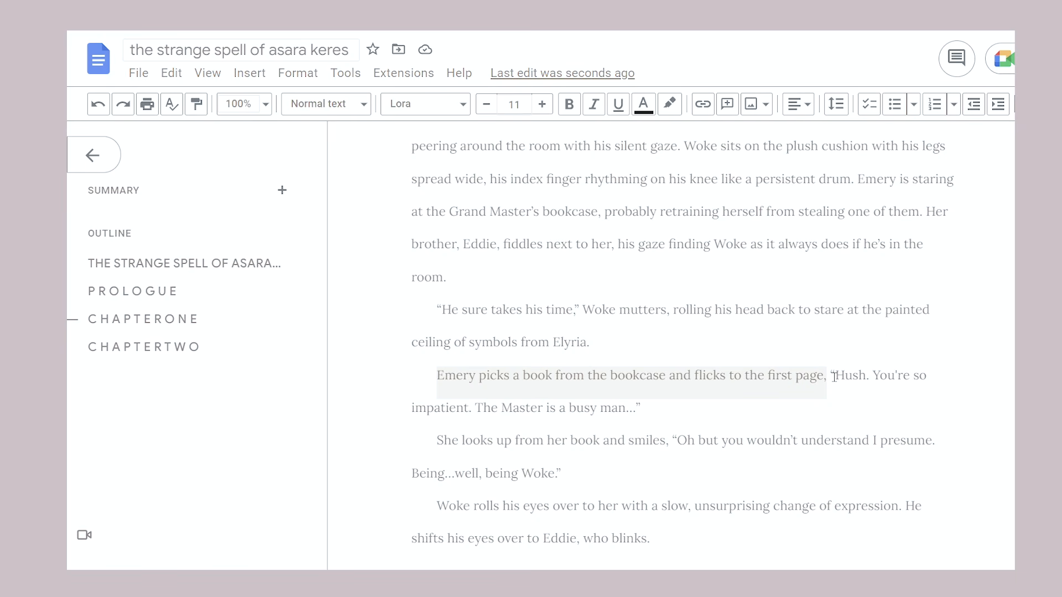
- Try moving the dialogue starting "Hush. You're so impatient" into its own paragraph, apart from Emery's action
left_click(835, 378)
key("Return")
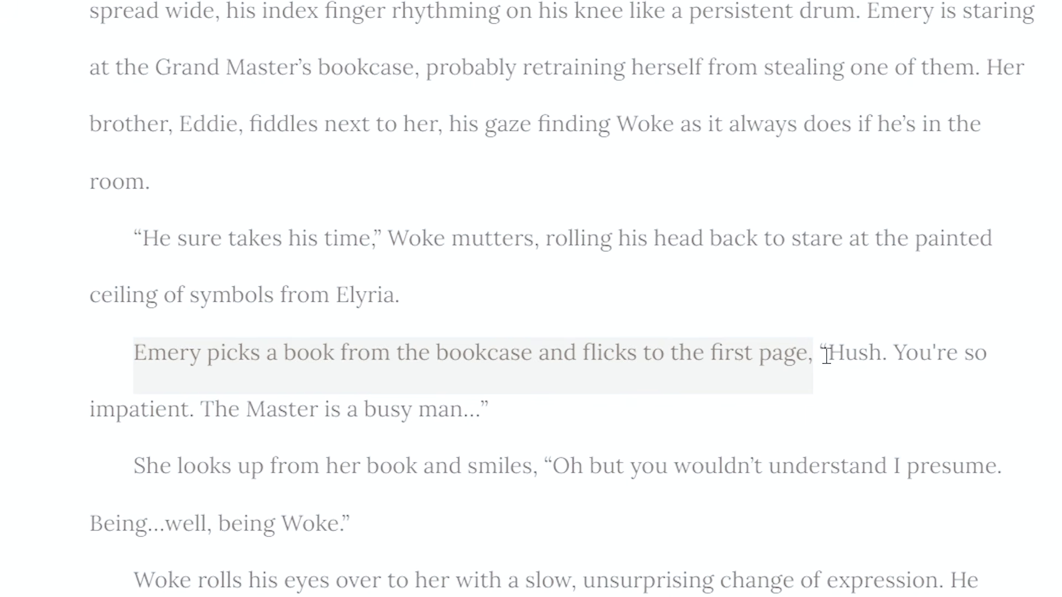
left_click(829, 360)
key("Return")
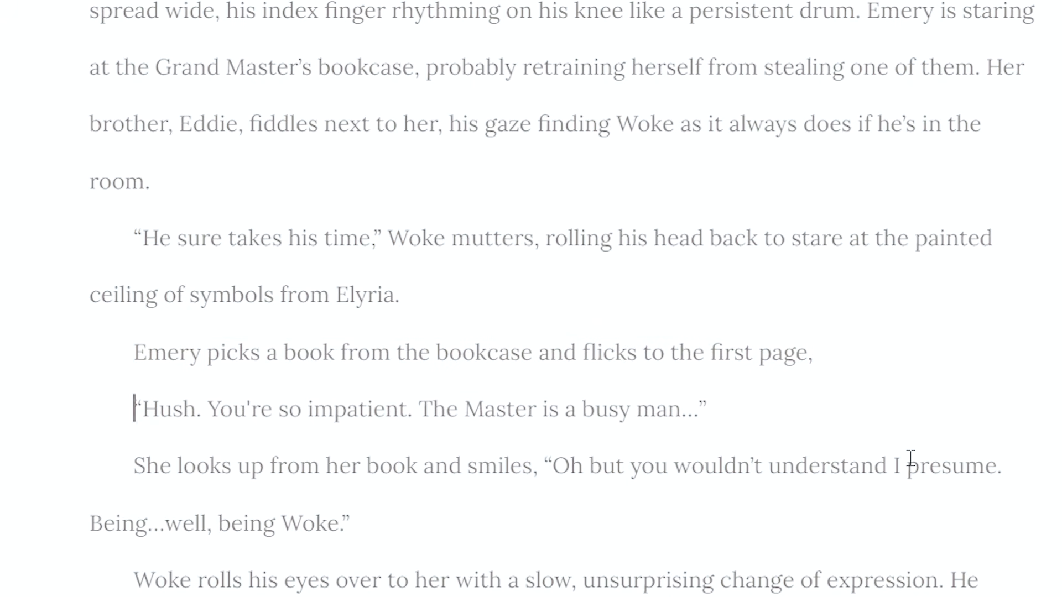
key("BackSpace")
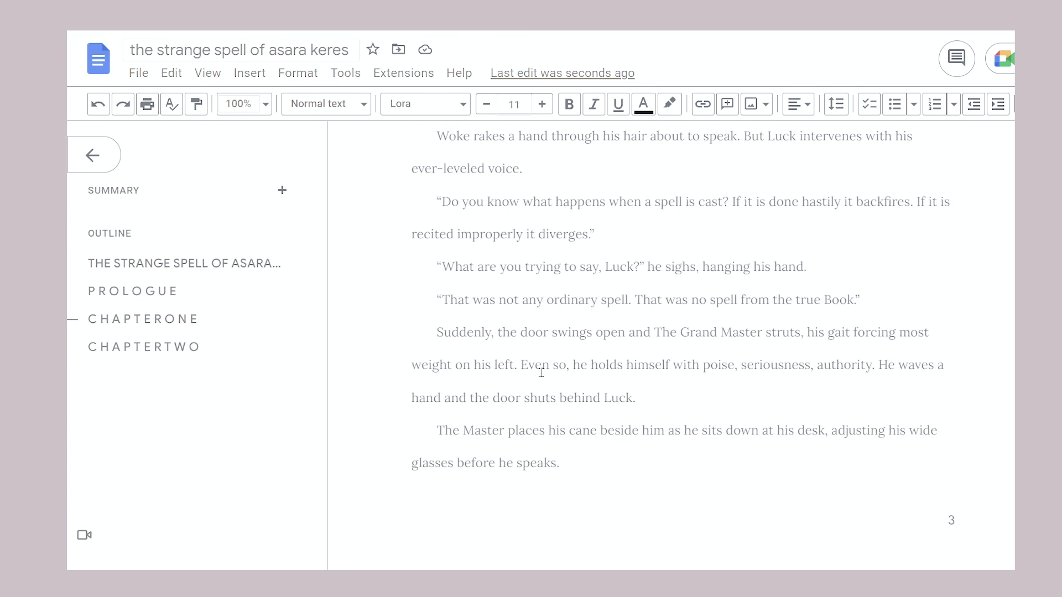
- Examine the sentence "He waves a hand and the door shuts behind Luck." at the end of its paragraph
left_click_drag(885, 371, 645, 403)
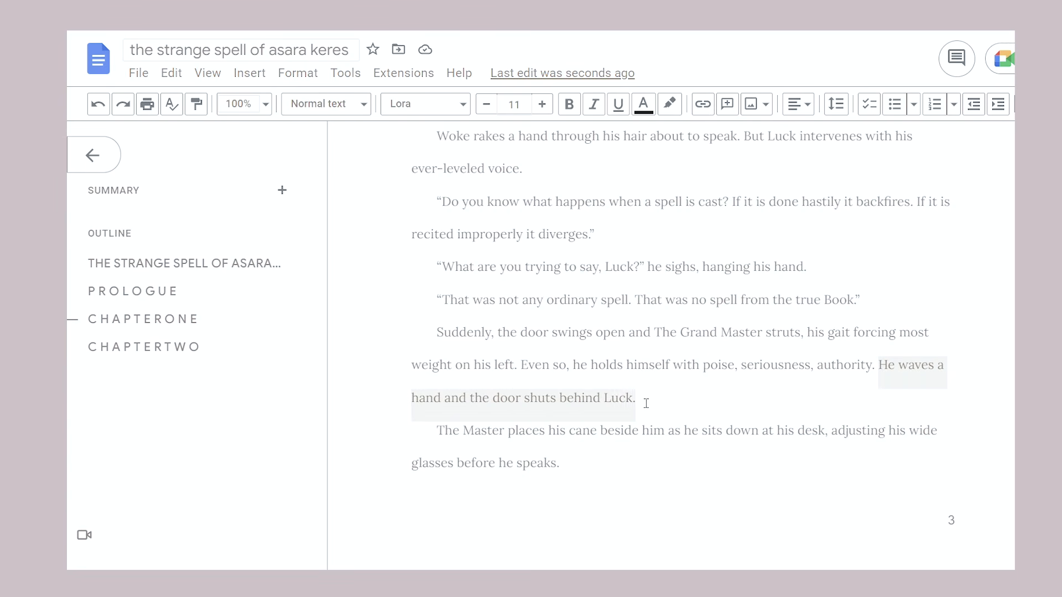
left_click(644, 403)
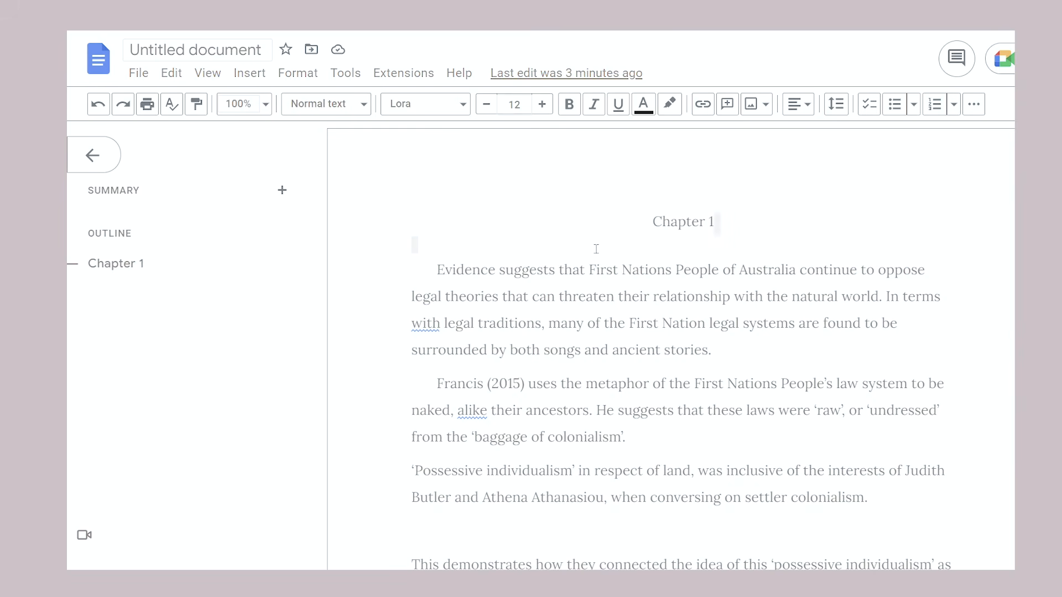
- In the untitled document, add the centered line "Chapter 2" below the last body paragraph
left_click(729, 226)
scroll(744, 231, "down", 7)
left_click(699, 379)
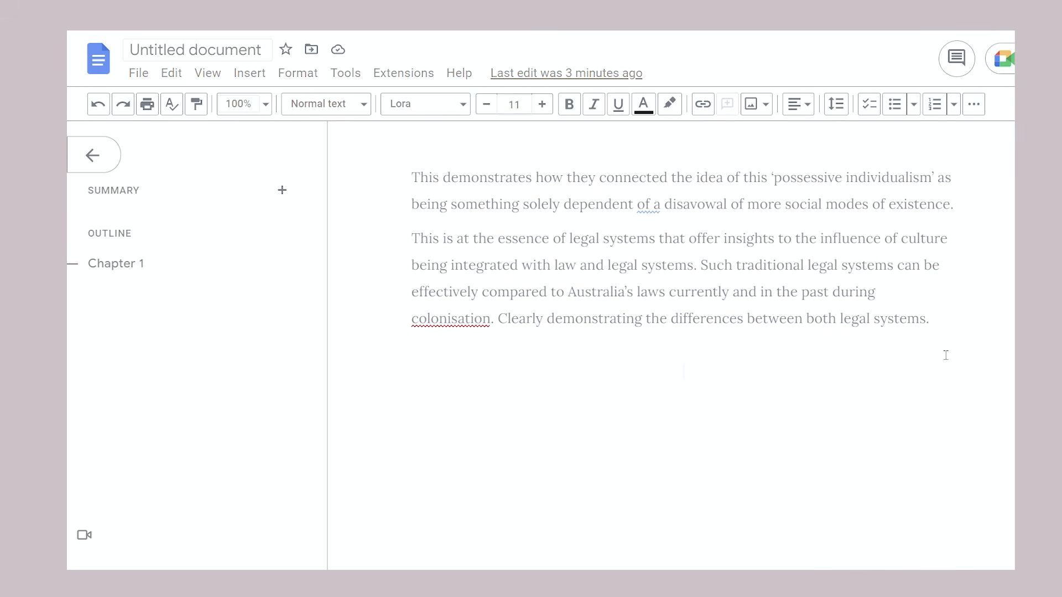
type("Chapo")
key("BackSpace")
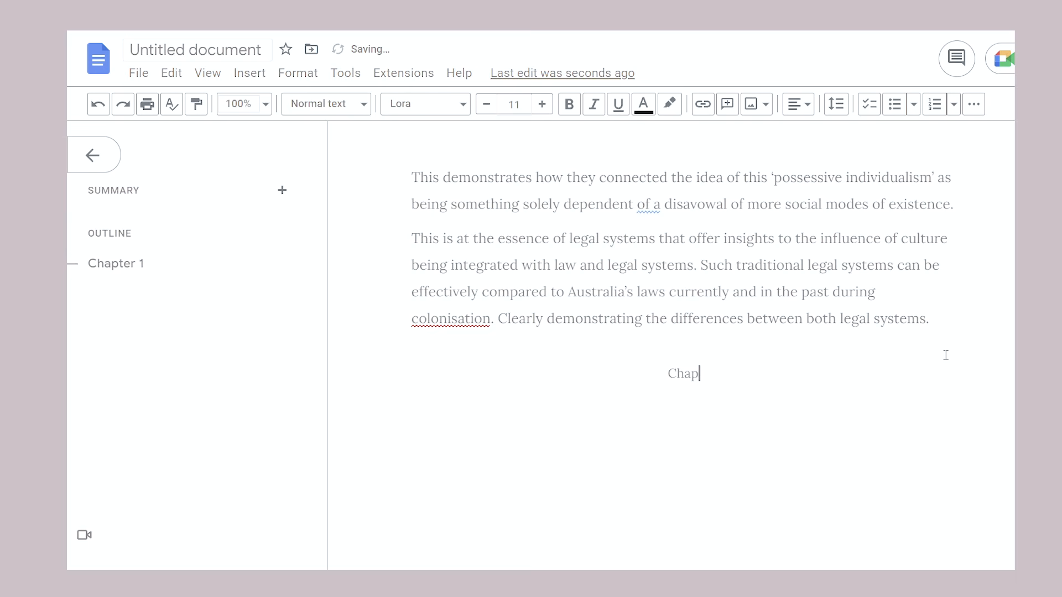
type("ter 2")
key("alt+o")
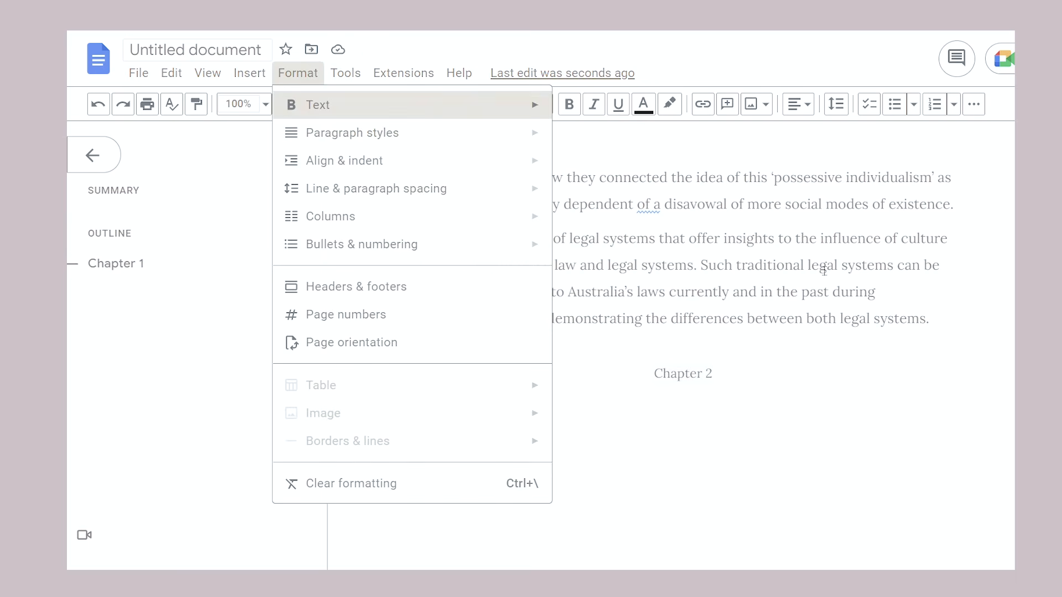
- Apply the Title style to the "Chapter 2" line and delete its text
left_click_drag(729, 381, 521, 372)
left_click(322, 104)
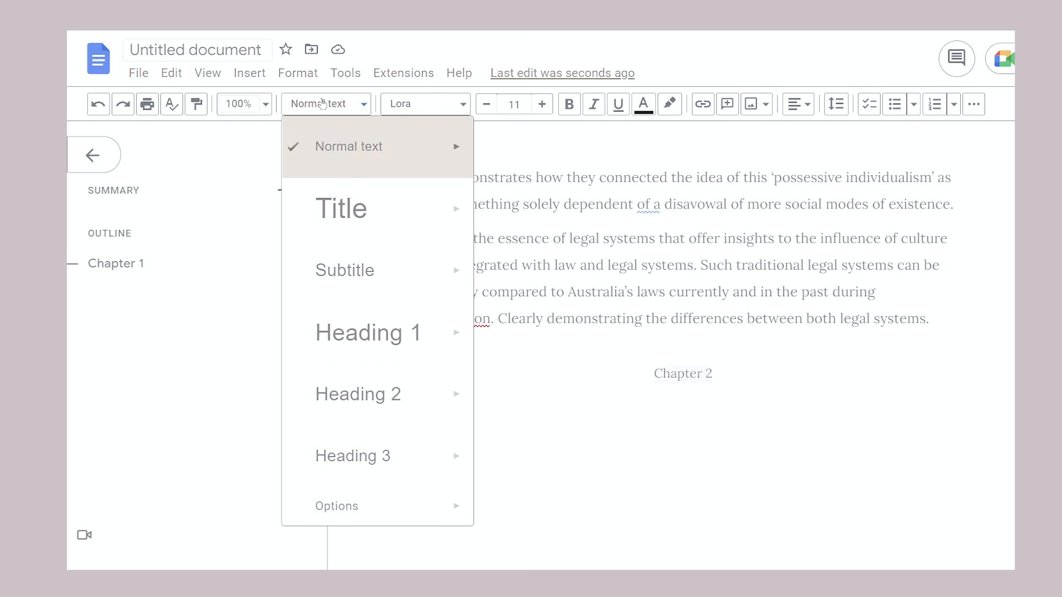
left_click(369, 208)
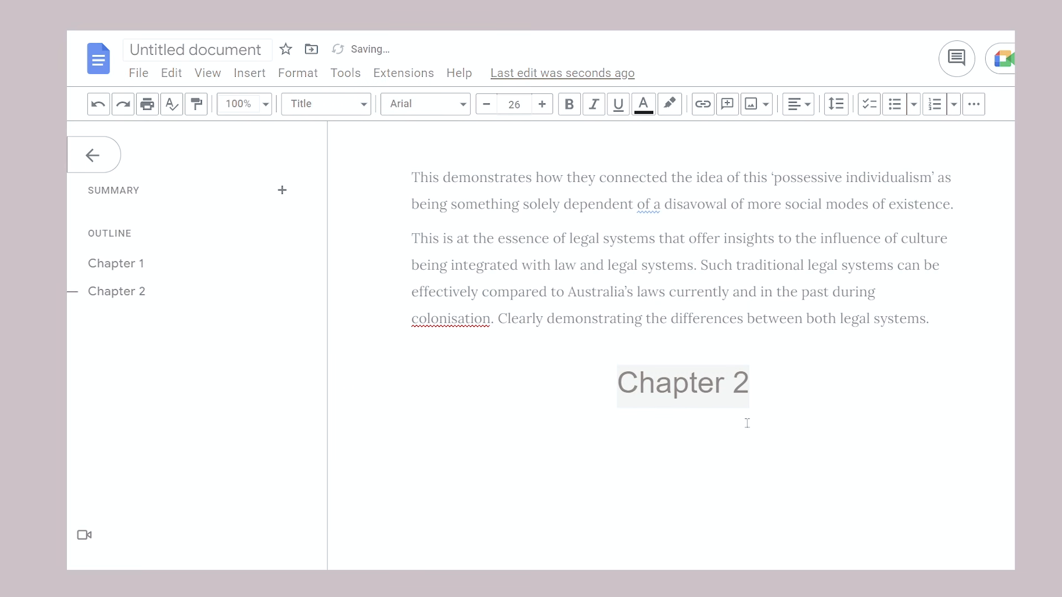
key("BackSpace")
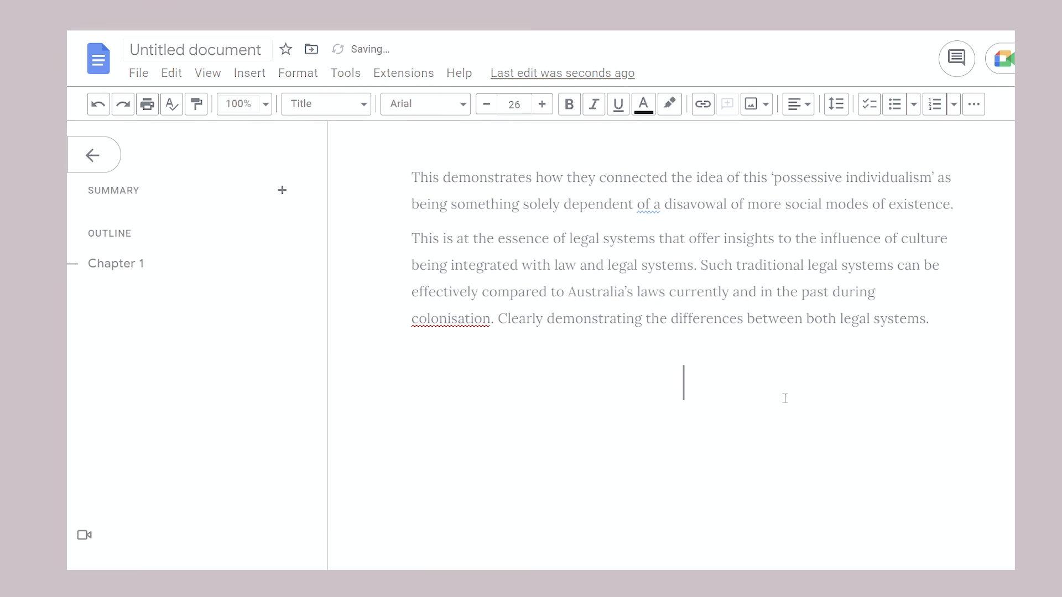
- Copy the "Chapter 1" heading, paste it below the last body paragraph, and change its number to 2
scroll(785, 396, "up", 10)
left_click_drag(773, 385, 546, 356)
key("ctrl+c")
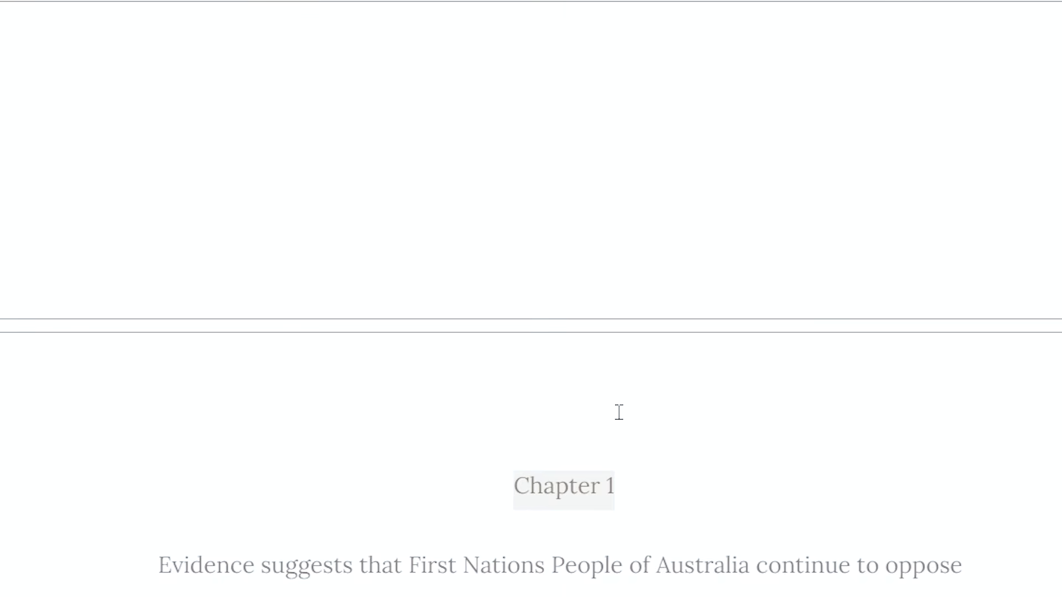
scroll(638, 407, "down", 10)
left_click(568, 426)
key("ctrl+v")
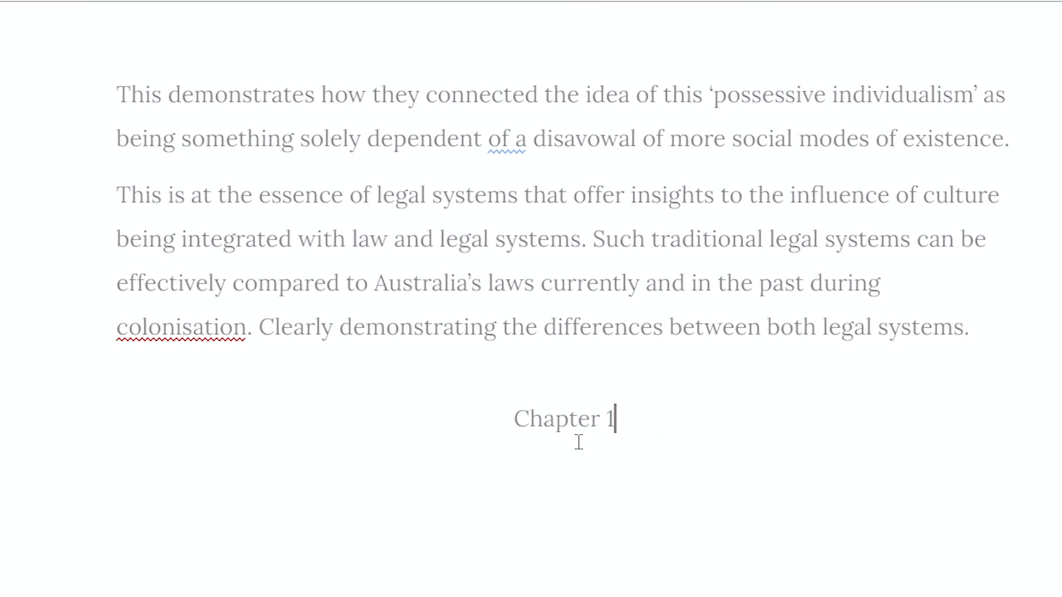
key("BackSpace")
type("2")
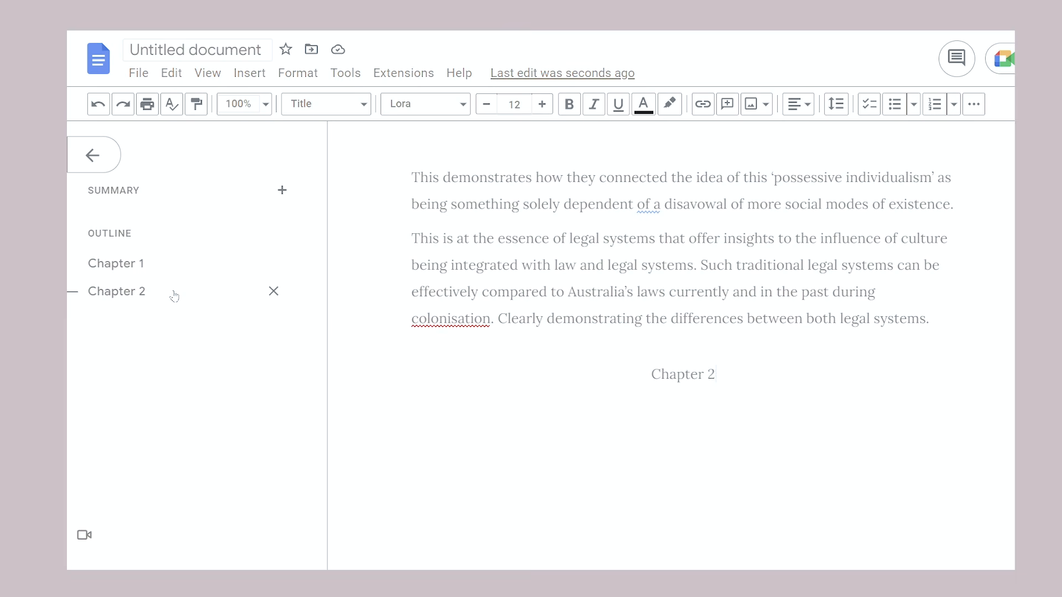
- Insert the Black Lozenge special character from the Arrows symbols on a line below the body text
key("Return")
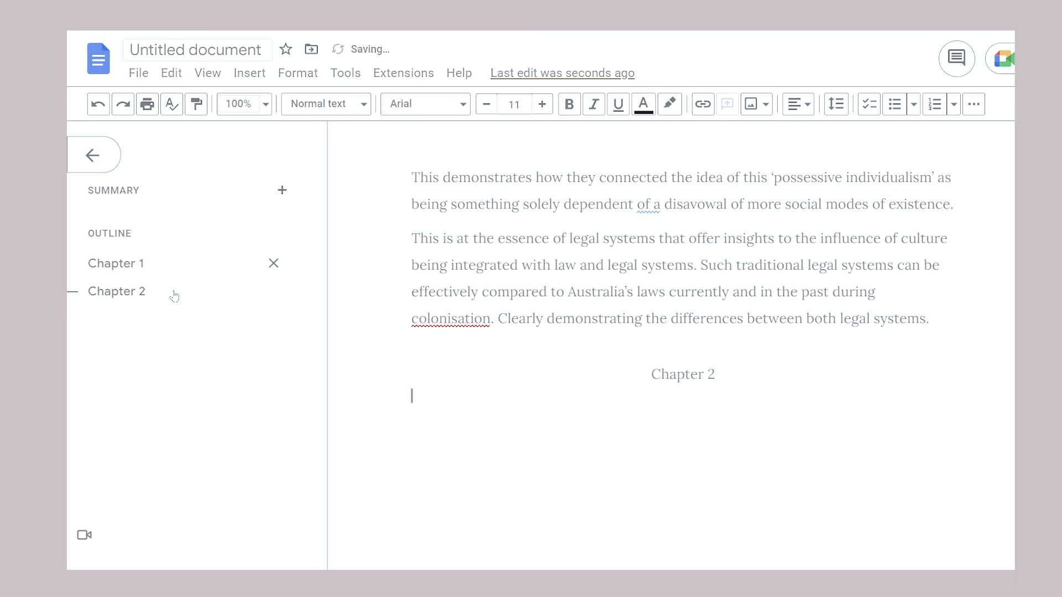
left_click(250, 73)
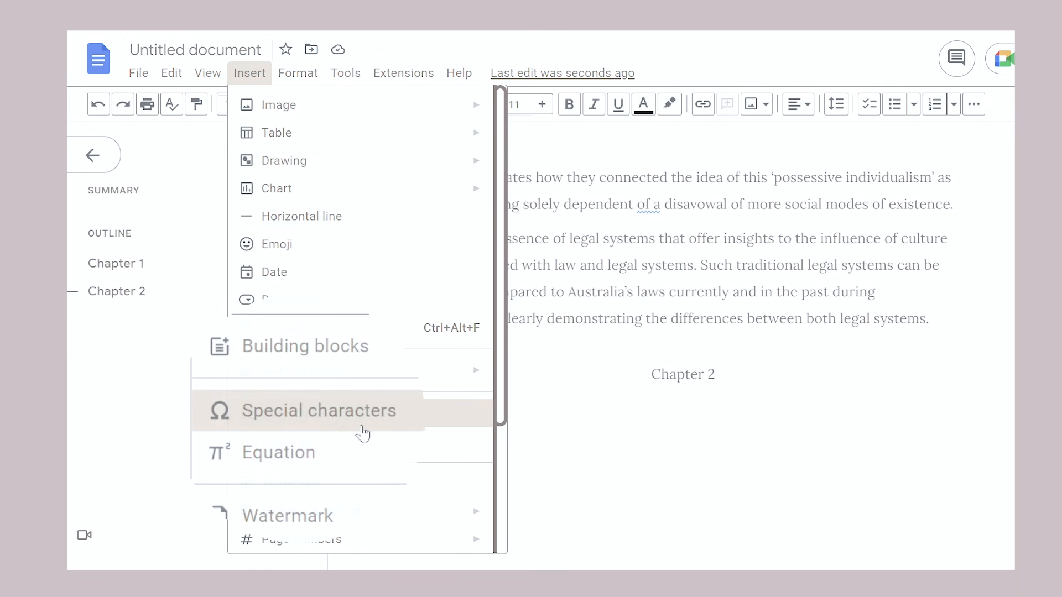
left_click(347, 415)
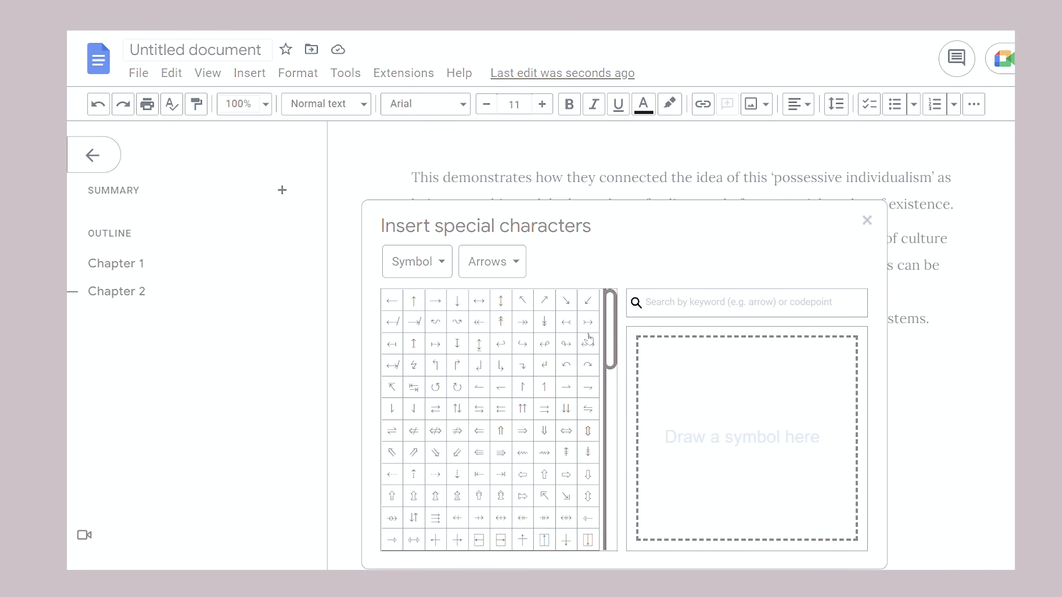
left_click_drag(611, 340, 617, 426)
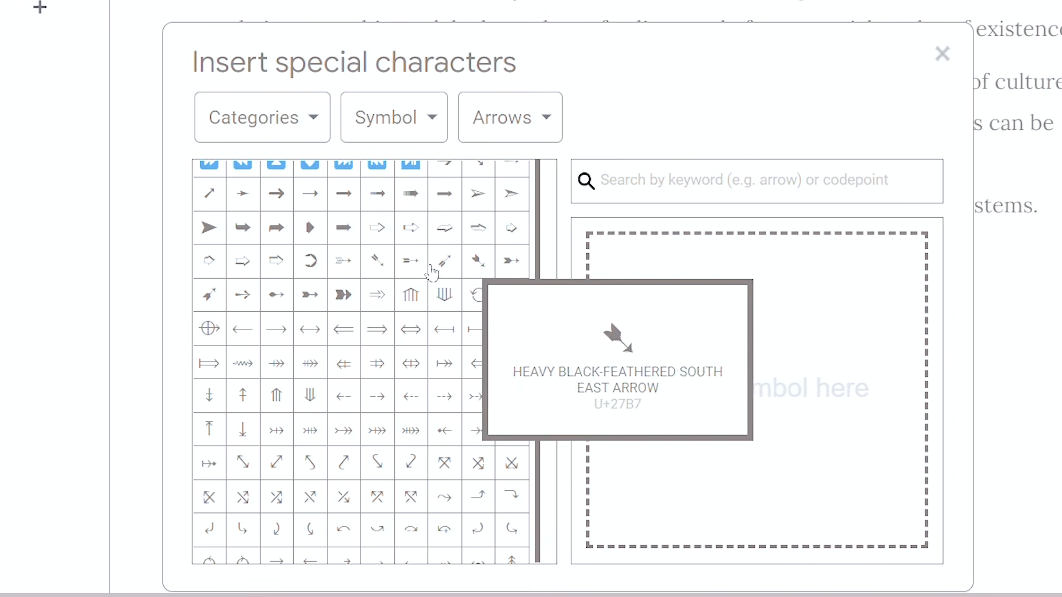
left_click_drag(552, 354, 558, 511)
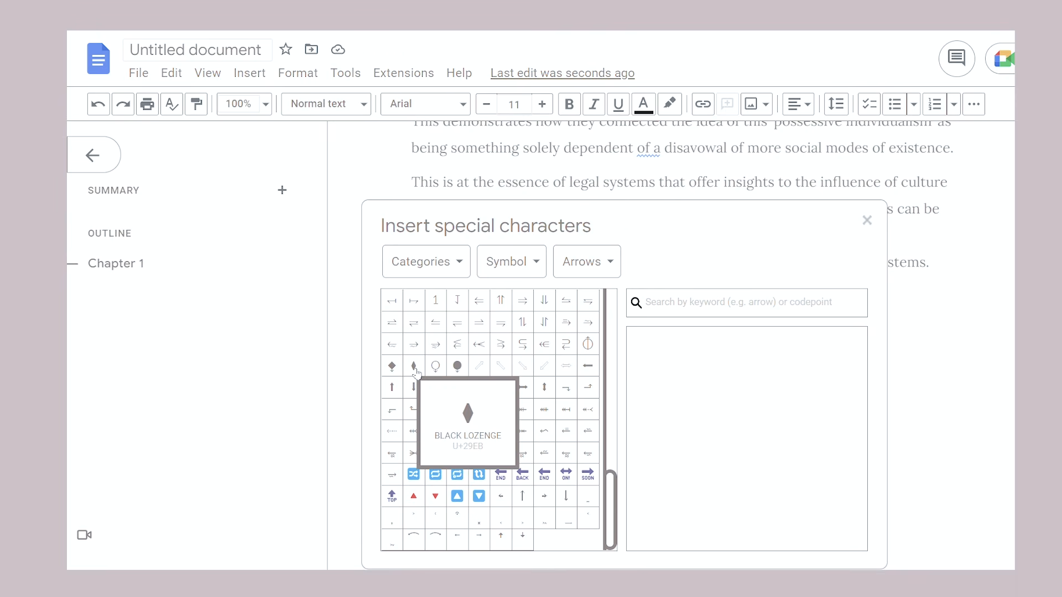
left_click(415, 371)
left_click(867, 220)
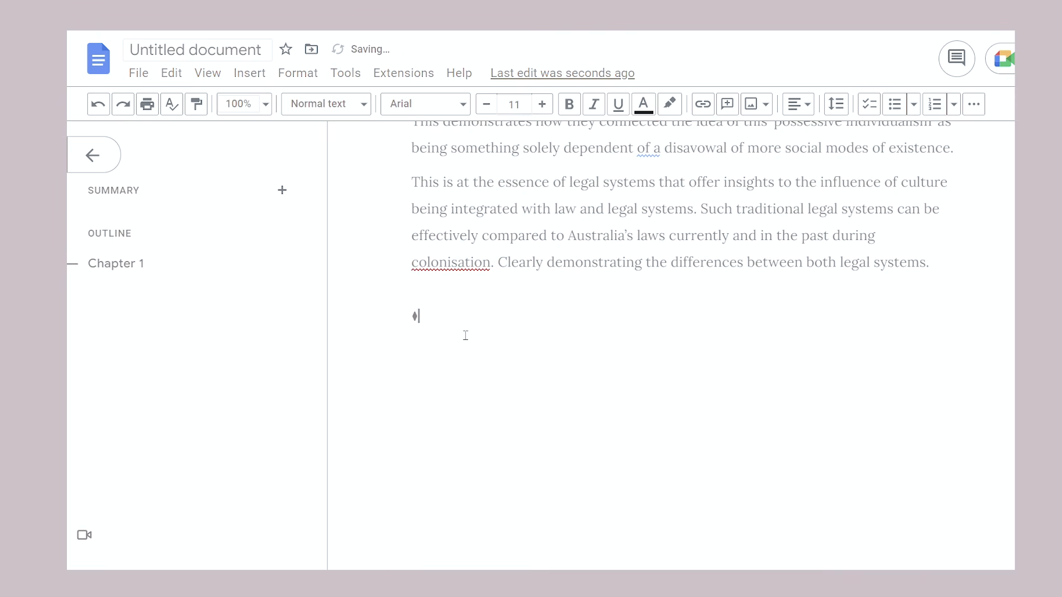
- Duplicate the lozenge to form a row of three evenly spaced lozenges
left_click_drag(466, 335, 358, 327)
key("ctrl+c")
key("ctrl+v")
key("ctrl+v")
key("BackSpace")
key("BackSpace")
key("ctrl+v")
left_click(419, 319)
- Select the row of three lozenges and apply the Title style to it
left_click_drag(536, 334, 324, 303)
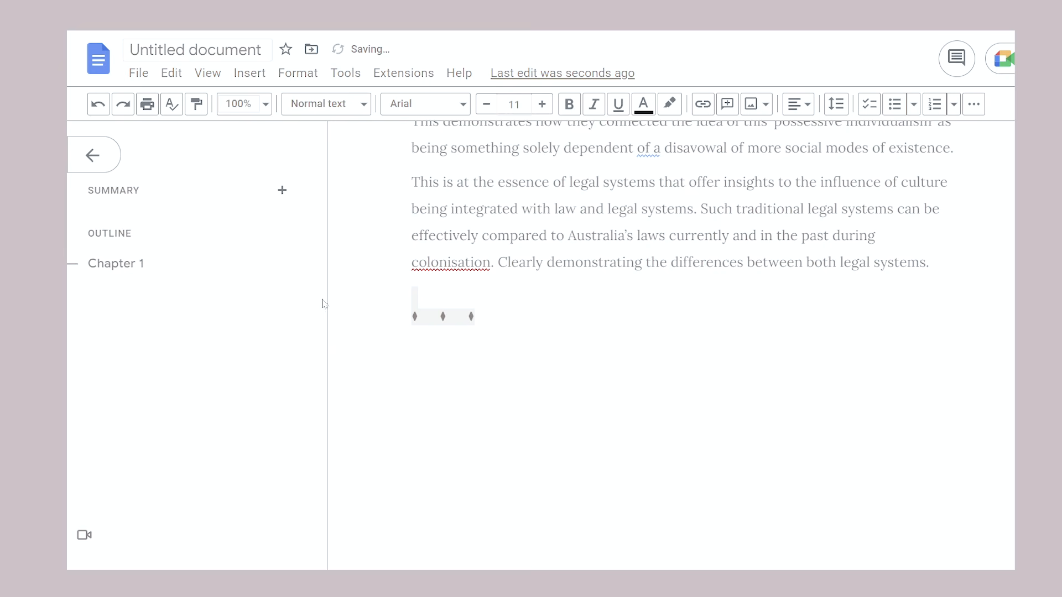
left_click(471, 321)
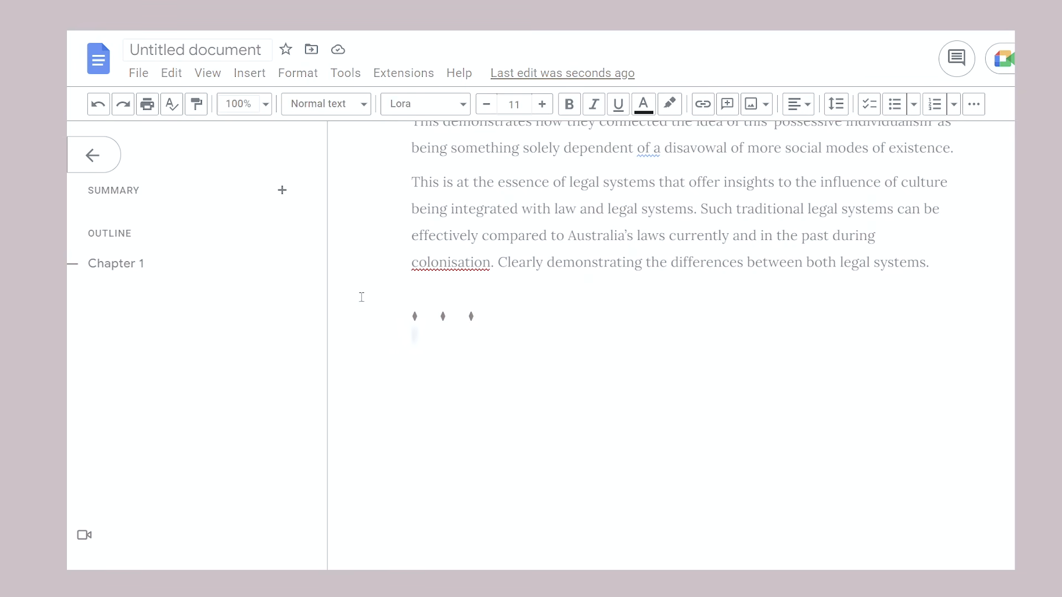
left_click(361, 297, "shift")
left_click(327, 105)
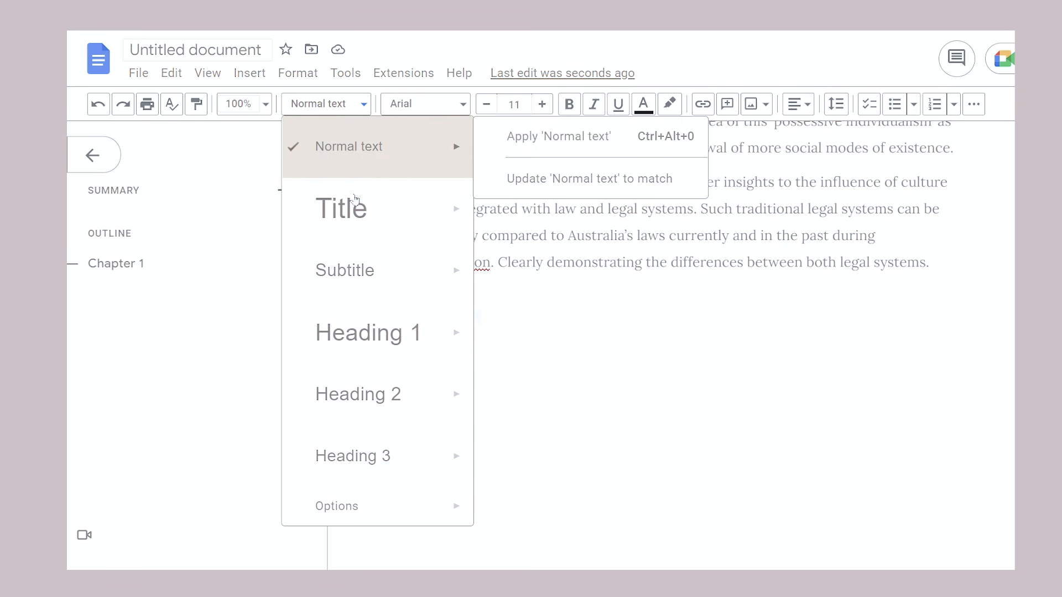
mouse_move(319, 206)
left_click(342, 218)
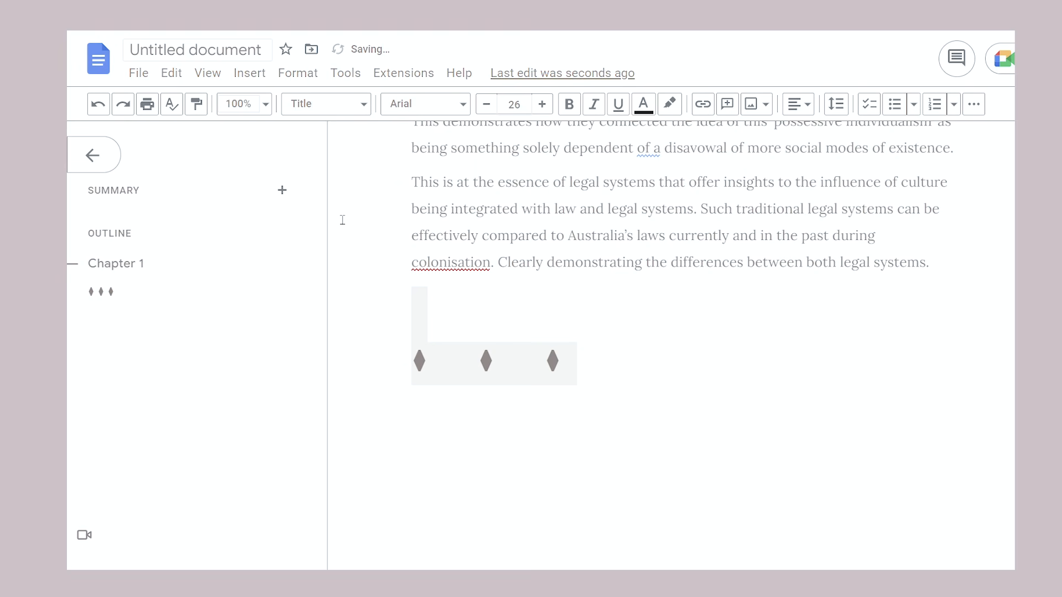
- Center the row of three lozenges on the page
left_click(638, 401)
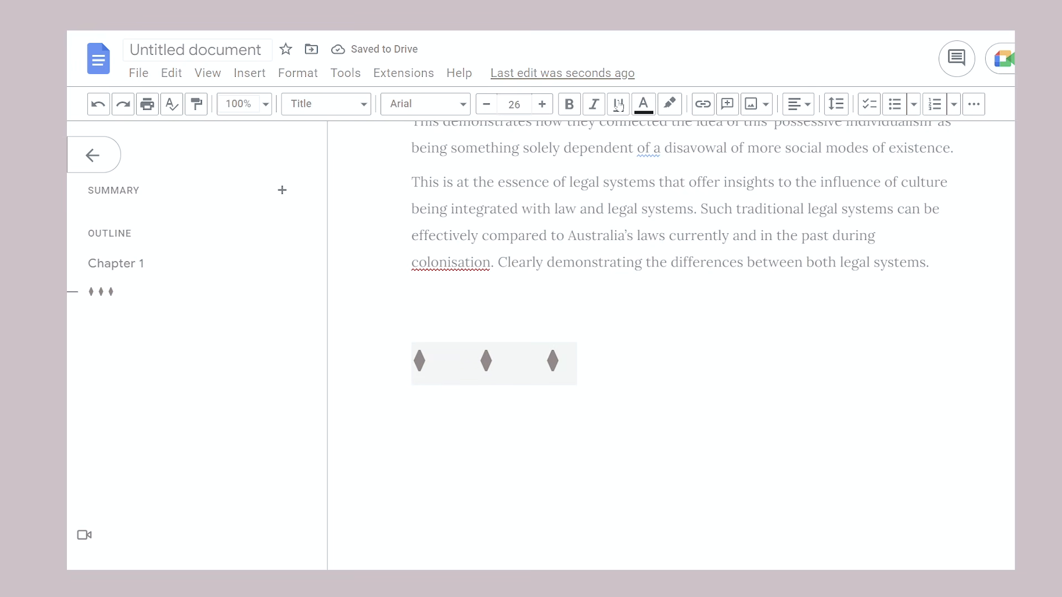
left_click(808, 104)
left_click(752, 139)
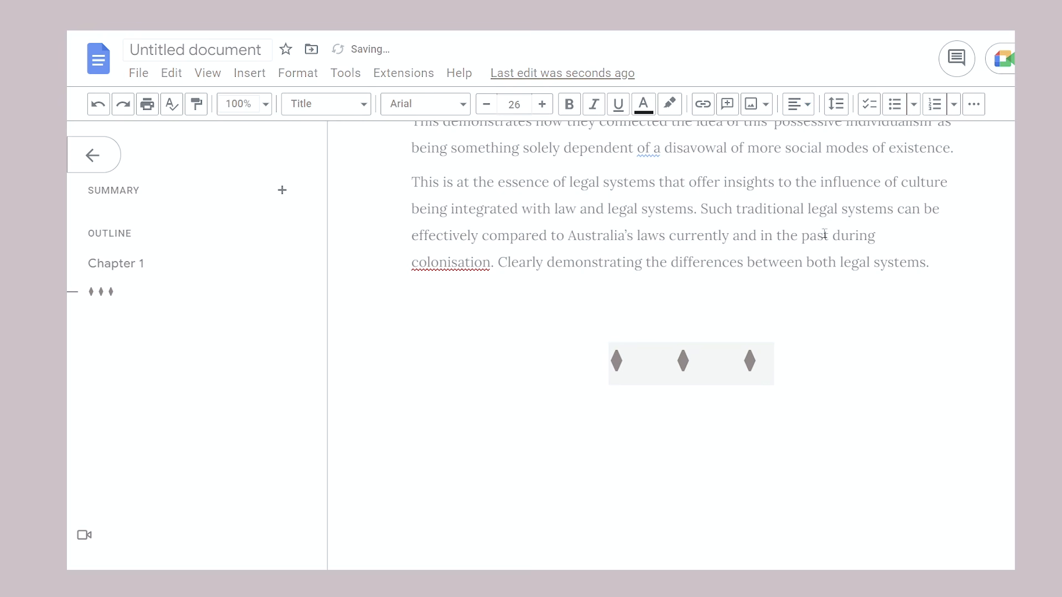
- Reduce the font size of the three lozenges to 17
left_click_drag(844, 372, 461, 383)
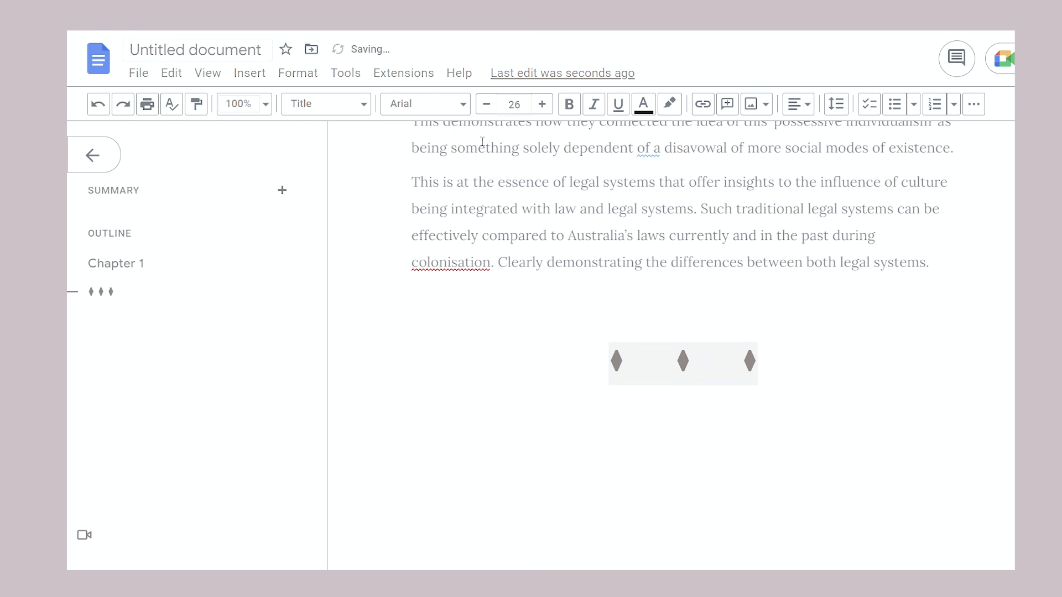
left_click(491, 107)
left_click(491, 108)
left_click(491, 107)
left_click(490, 108)
left_click(491, 107)
left_click(491, 107)
left_click(490, 108)
left_click(490, 107)
left_click(491, 107)
left_click(839, 429)
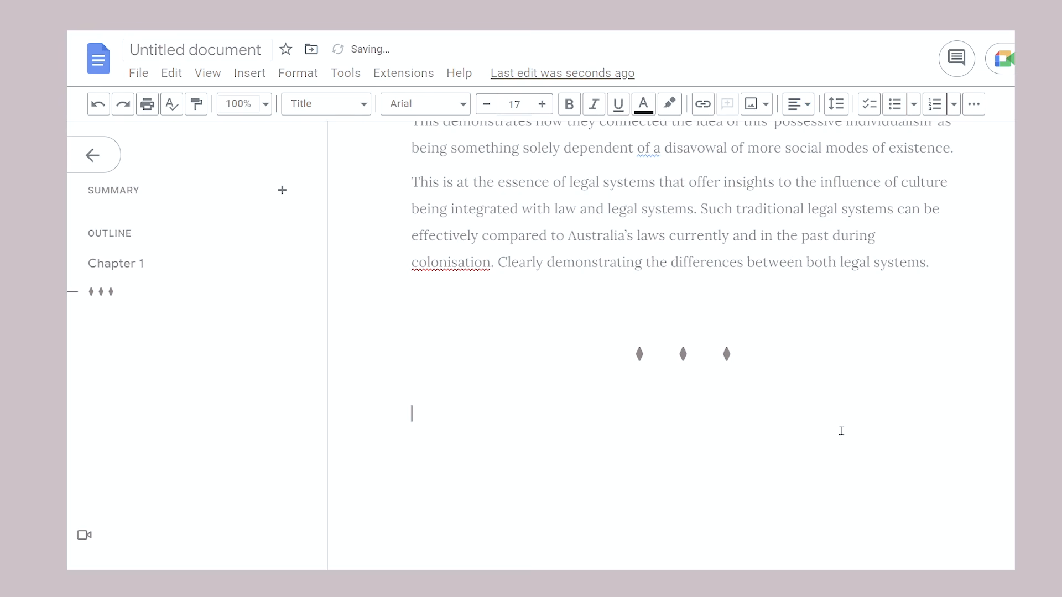
left_click_drag(812, 371, 600, 360)
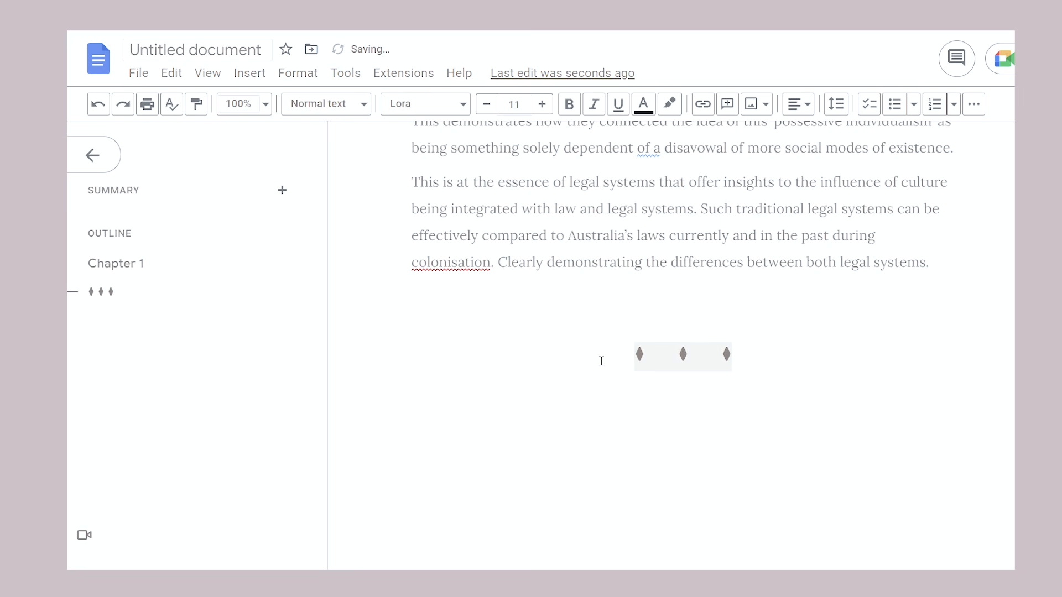
left_click(785, 375)
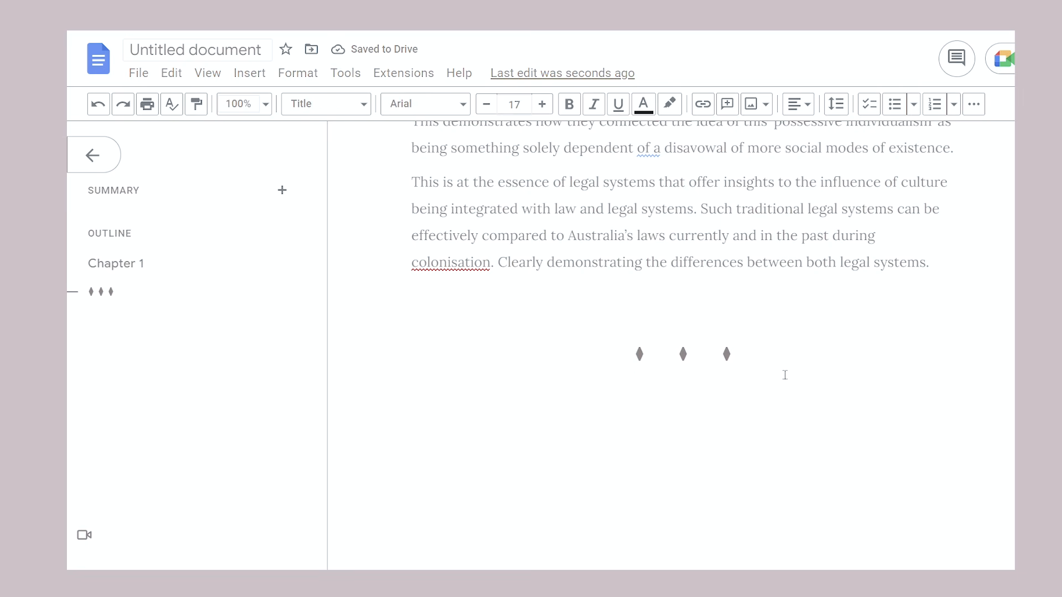